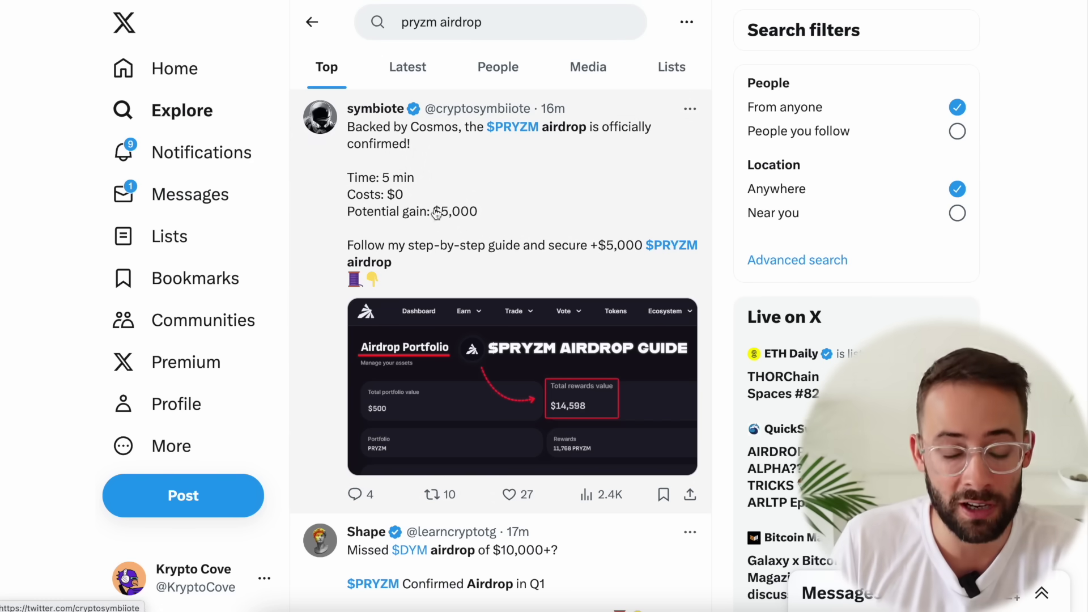
Look through the search results for posts about the $PRYZM airdrop.
{"action": "scroll", "coordinate": [575, 276], "scroll_direction": "down", "scroll_amount": 1}
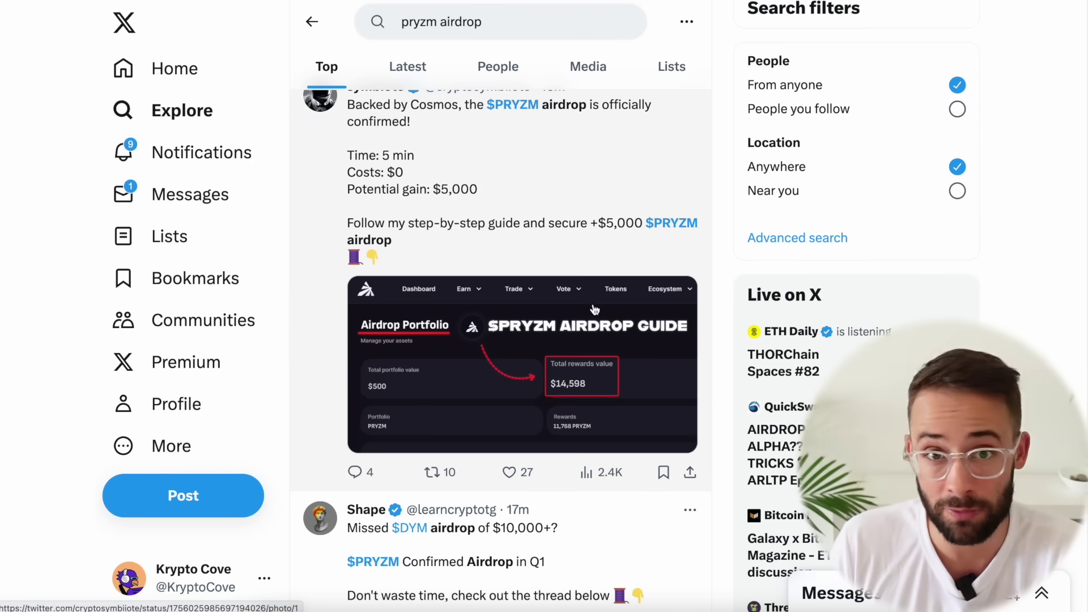
{"action": "scroll", "coordinate": [589, 309], "scroll_direction": "up", "scroll_amount": 1}
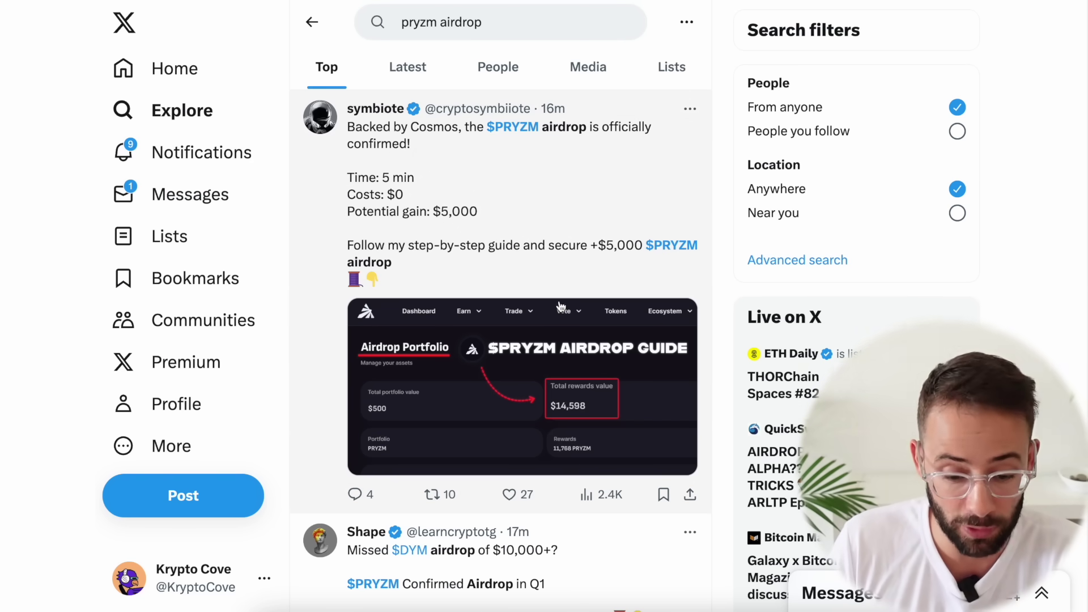
{"action": "scroll", "coordinate": [566, 306], "scroll_direction": "down", "scroll_amount": 3}
{"action": "scroll", "coordinate": [567, 309], "scroll_direction": "down", "scroll_amount": 4}
{"action": "scroll", "coordinate": [595, 227], "scroll_direction": "down", "scroll_amount": 9}
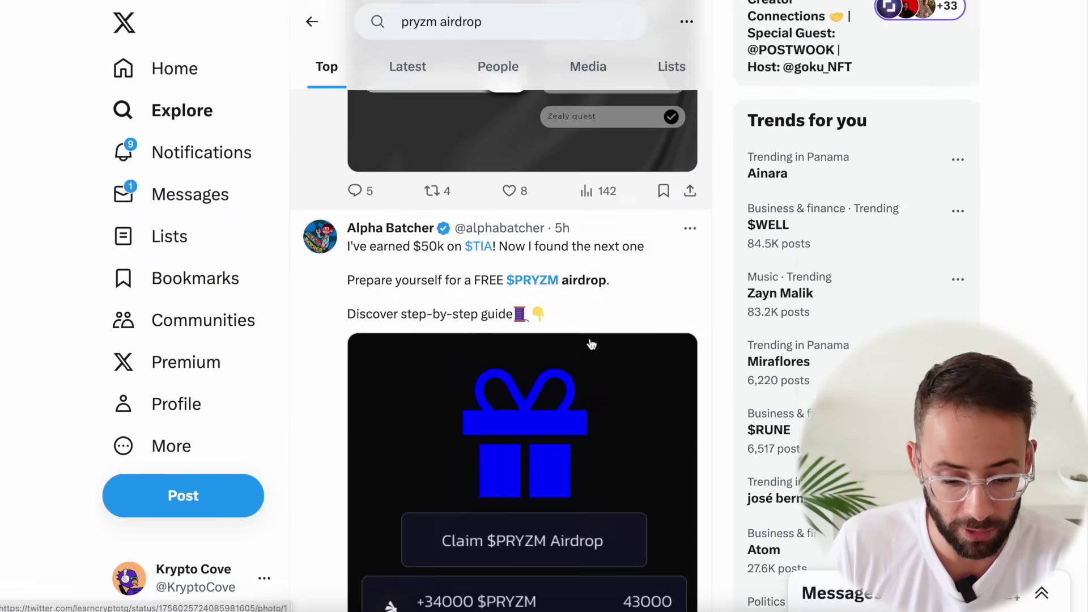
{"action": "scroll", "coordinate": [584, 278], "scroll_direction": "up", "scroll_amount": 10}
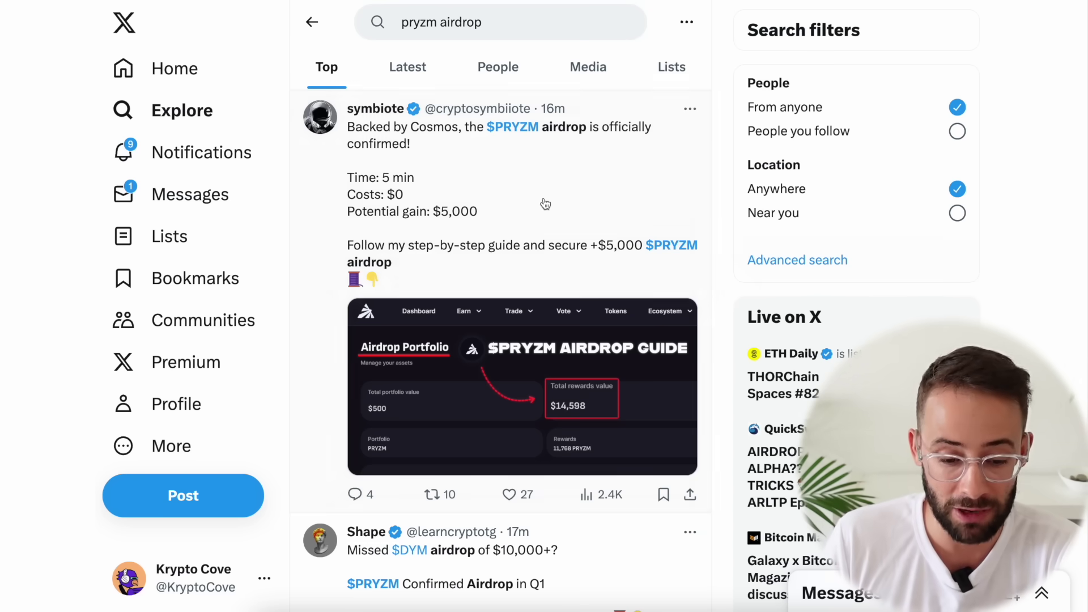
{"action": "scroll", "coordinate": [543, 311], "scroll_direction": "down", "scroll_amount": 10}
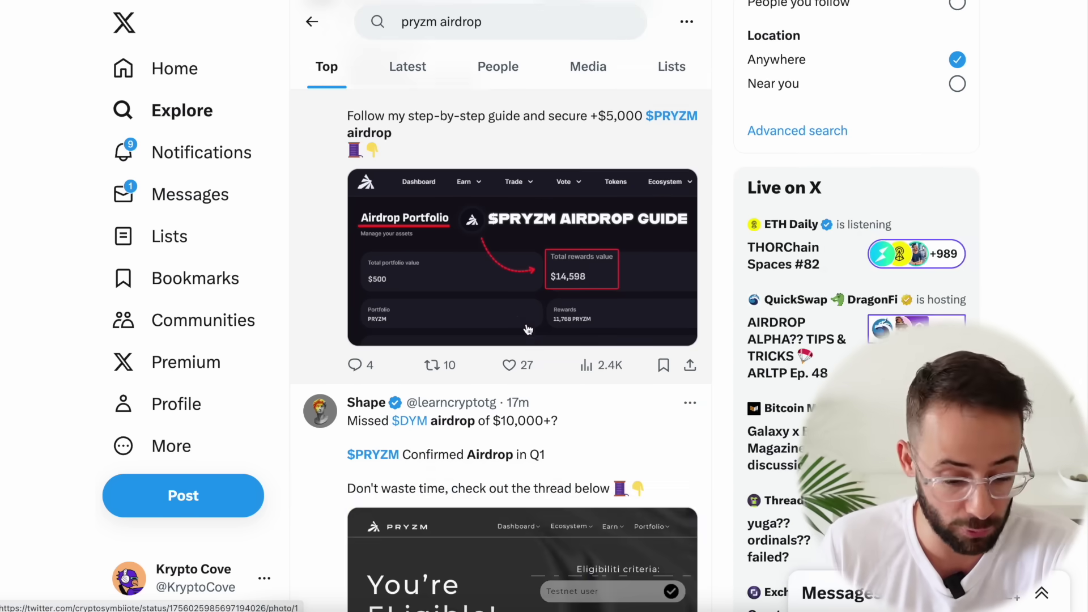
{"action": "scroll", "coordinate": [544, 347], "scroll_direction": "down", "scroll_amount": 10}
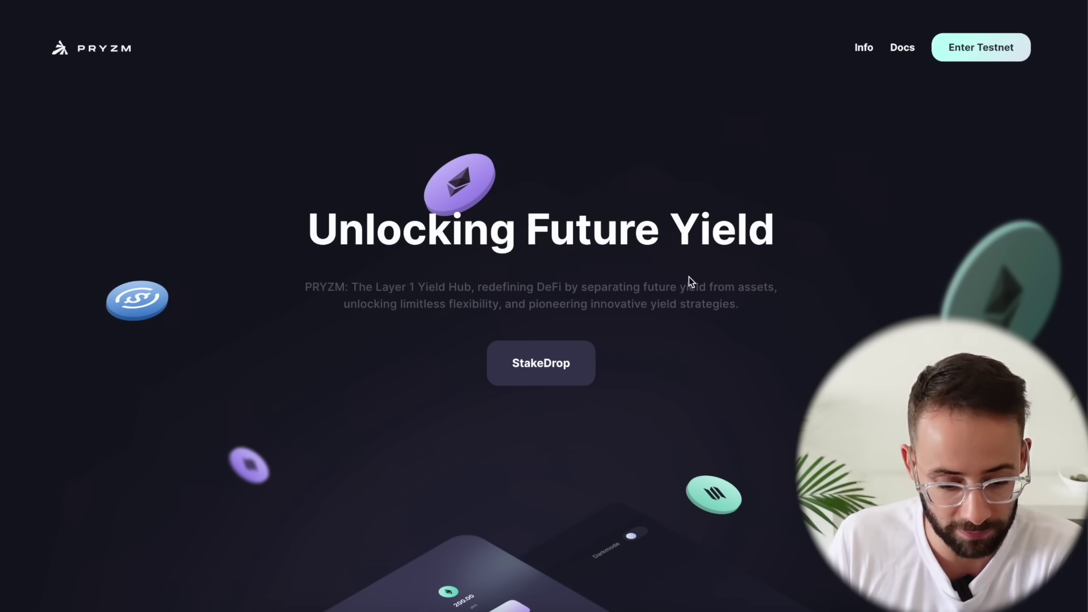
Read the PRYZM StakeDrop airdrop details, including the tokens that can be delegated and the FAQ on the share reserved for the campaign.
{"action": "scroll", "coordinate": [623, 227], "scroll_direction": "down", "scroll_amount": 10}
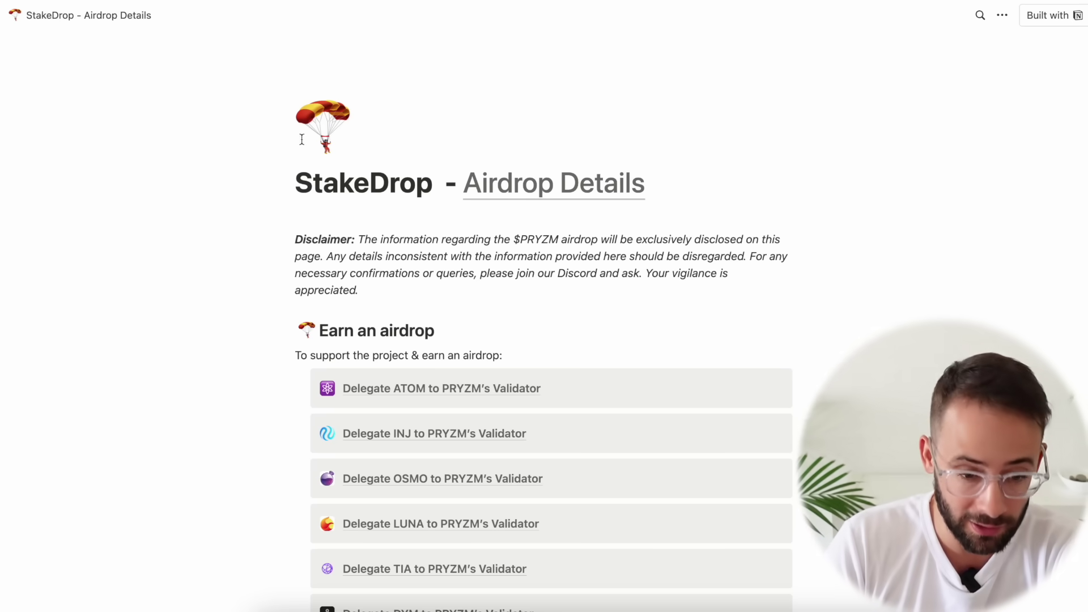
{"action": "scroll", "coordinate": [320, 292], "scroll_direction": "down", "scroll_amount": 1}
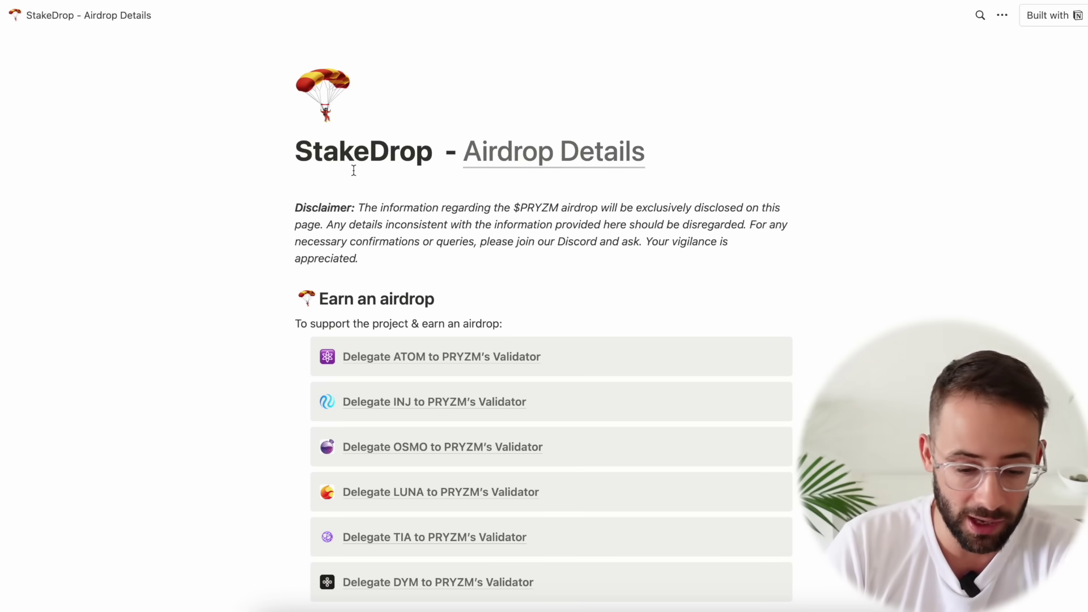
{"action": "scroll", "coordinate": [354, 171], "scroll_direction": "down", "scroll_amount": 1}
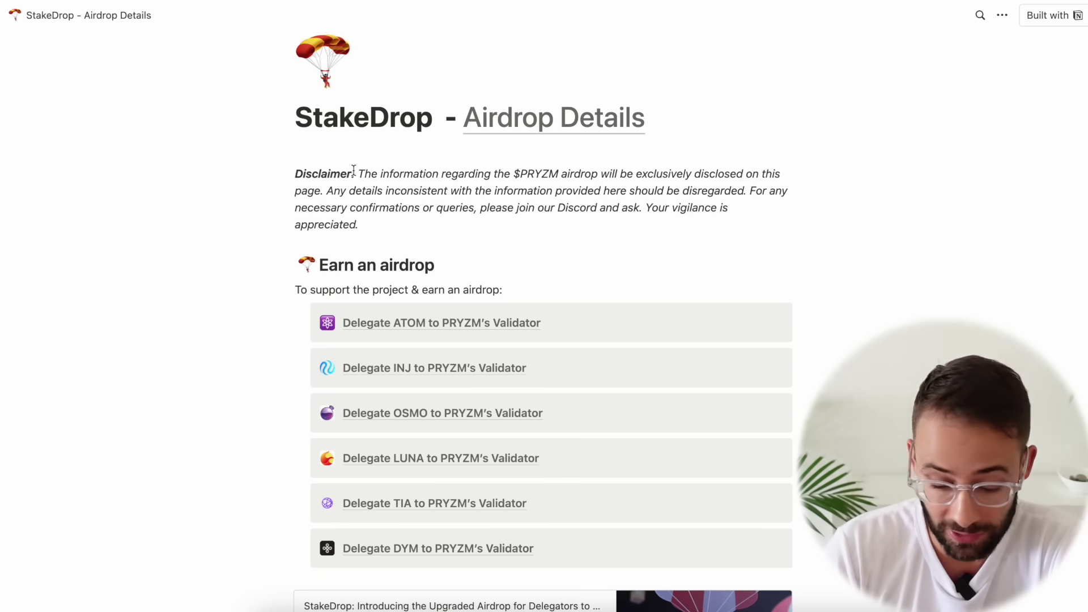
{"action": "scroll", "coordinate": [353, 171], "scroll_direction": "down", "scroll_amount": 2}
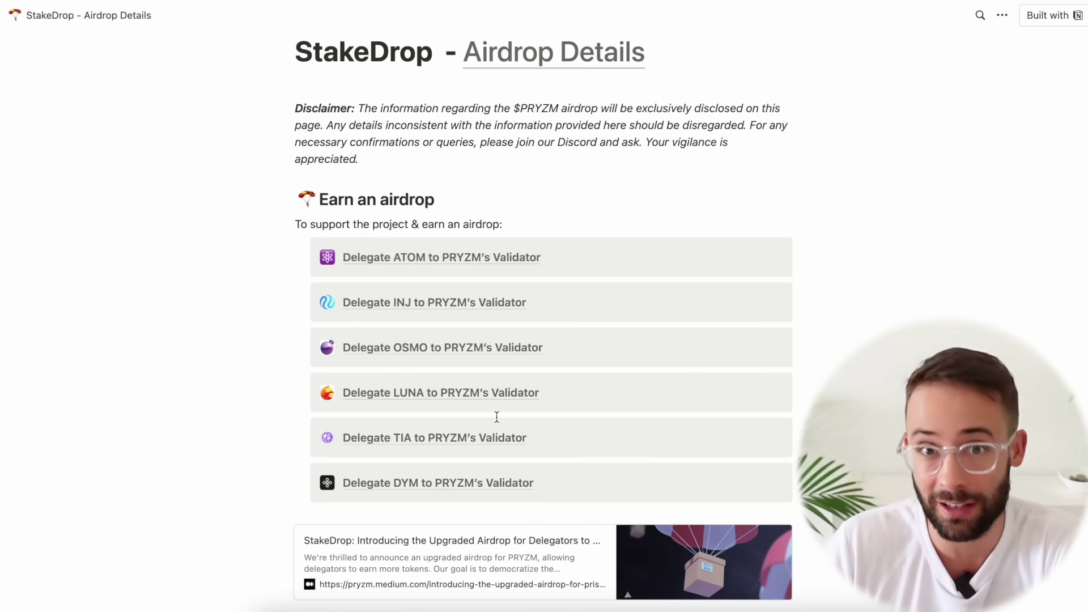
{"action": "scroll", "coordinate": [499, 424], "scroll_direction": "down", "scroll_amount": 1}
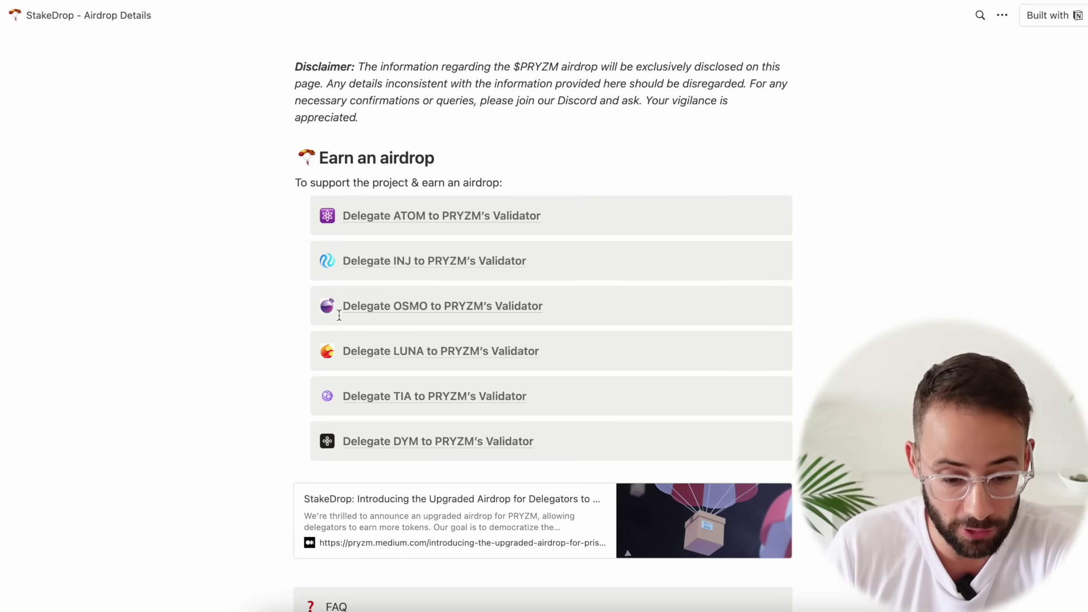
{"action": "scroll", "coordinate": [493, 221], "scroll_direction": "down", "scroll_amount": 14}
{"action": "scroll", "coordinate": [418, 381], "scroll_direction": "down", "scroll_amount": 4}
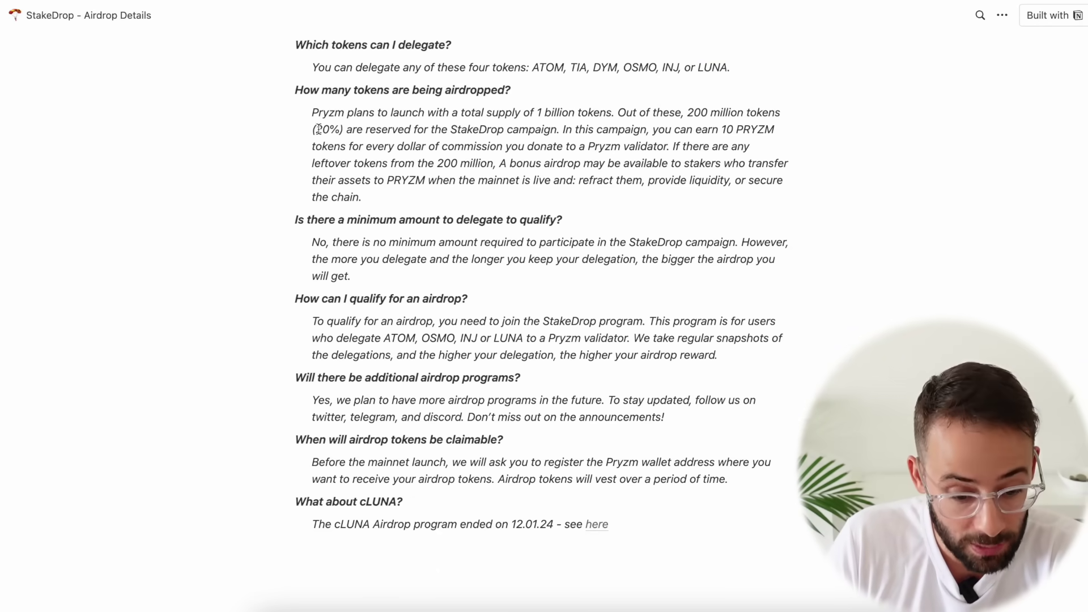
{"action": "left_click_drag", "start_coordinate": [315, 130], "coordinate": [556, 129]}
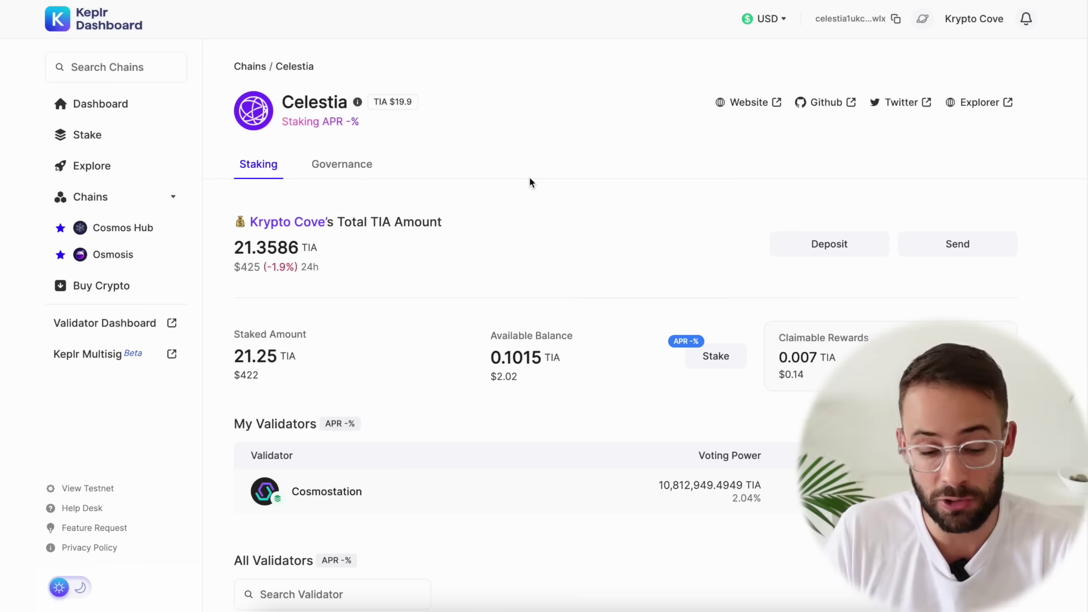
Start redelegating the TIA staked with Cosmostation on Celestia and choose PRYZM | StakeDrop as the receiving validator.
{"action": "scroll", "coordinate": [535, 255], "scroll_direction": "down", "scroll_amount": 2}
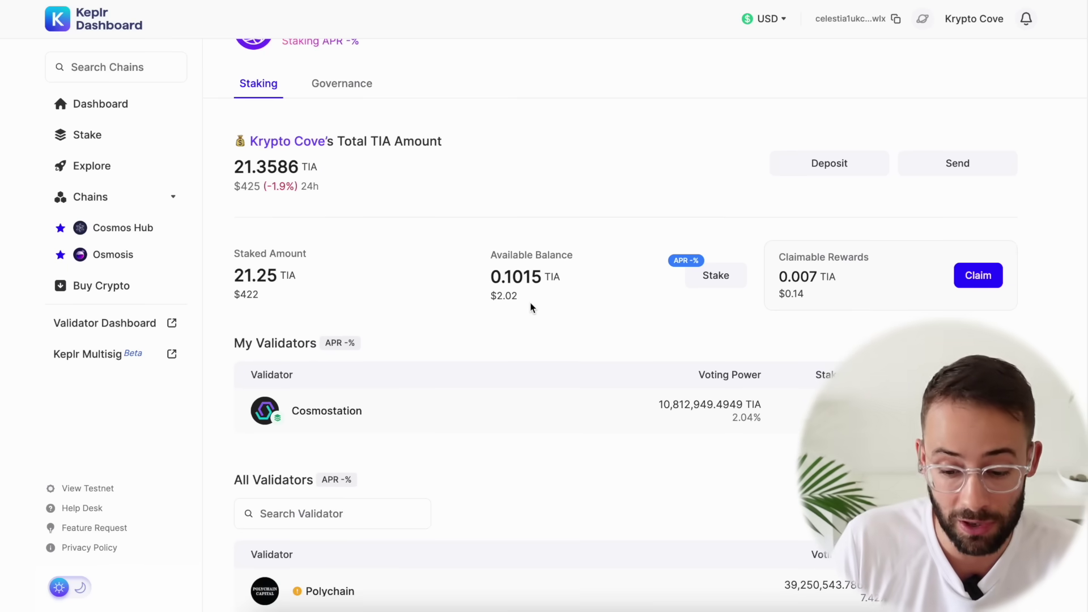
{"action": "scroll", "coordinate": [453, 425], "scroll_direction": "up", "scroll_amount": 2}
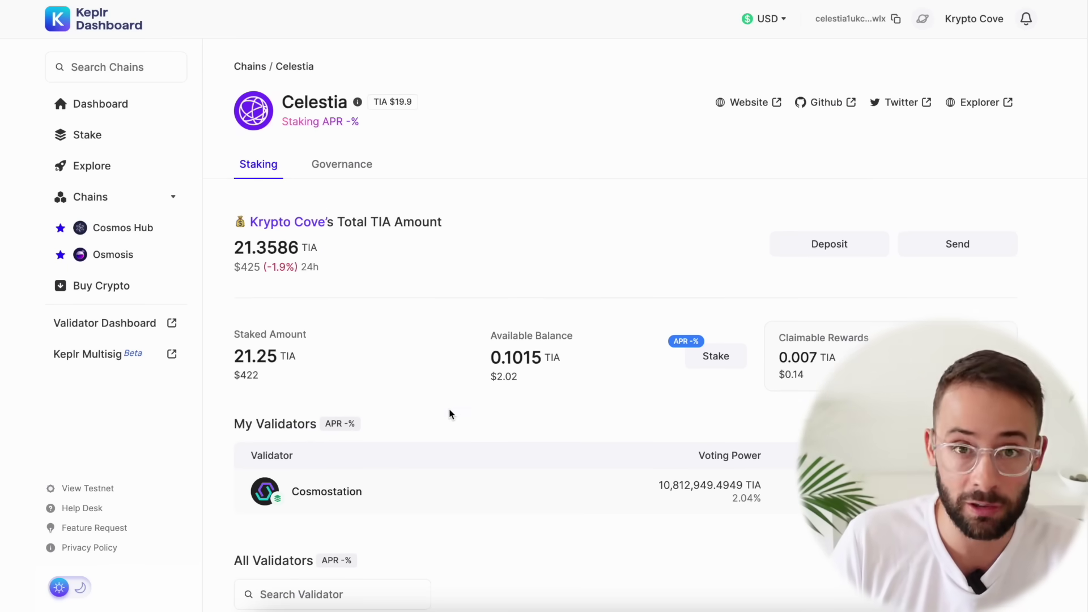
{"action": "scroll", "coordinate": [406, 454], "scroll_direction": "down", "scroll_amount": 2}
{"action": "scroll", "coordinate": [467, 402], "scroll_direction": "down", "scroll_amount": 1}
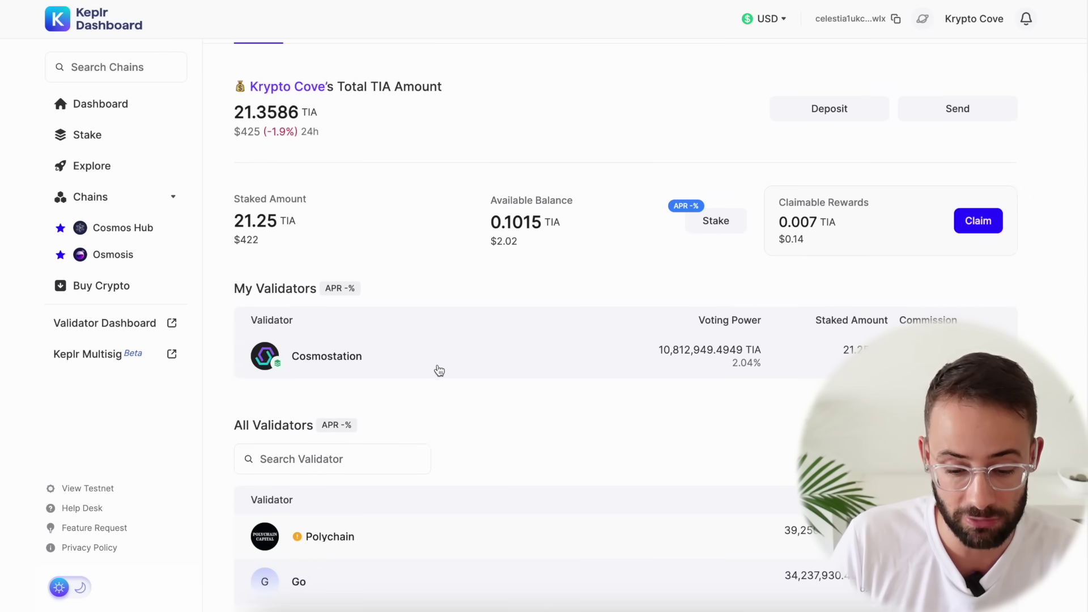
{"action": "left_click", "coordinate": [821, 356]}
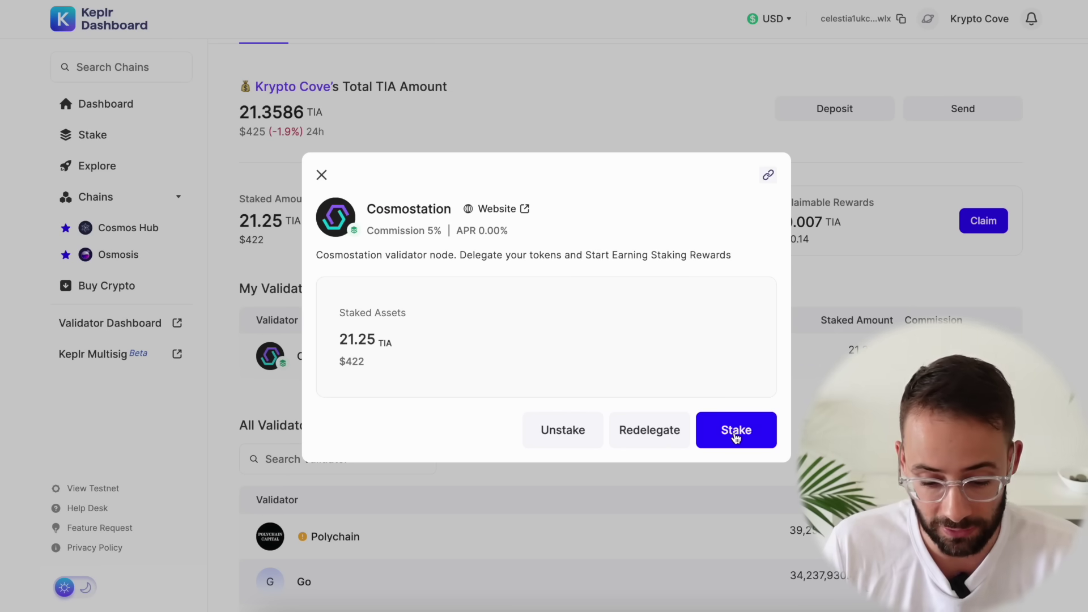
{"action": "left_click", "coordinate": [650, 431]}
{"action": "type", "text": "pryz"}
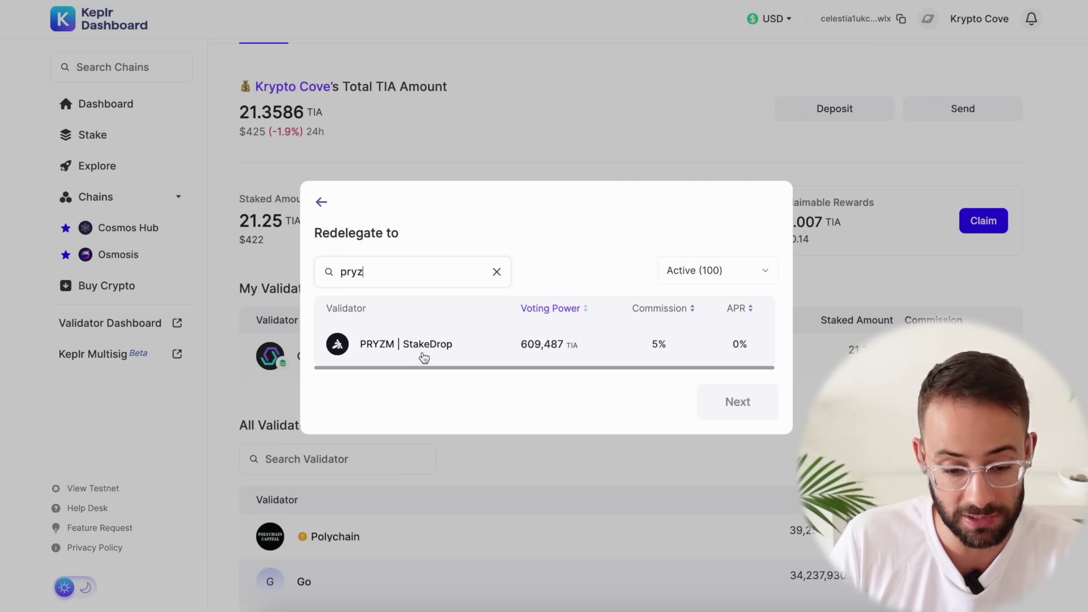
{"action": "left_click", "coordinate": [485, 347]}
{"action": "left_click", "coordinate": [732, 402]}
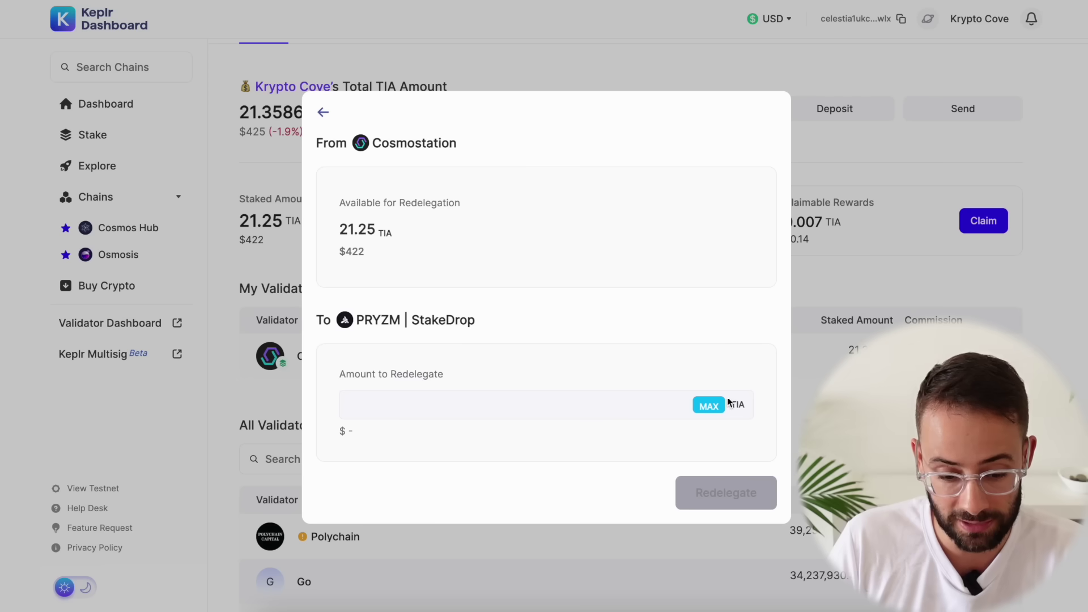
Redelegate the maximum amount of 21.25 TIA to PRYZM | StakeDrop and approve the transaction in the wallet.
{"action": "left_click", "coordinate": [715, 408]}
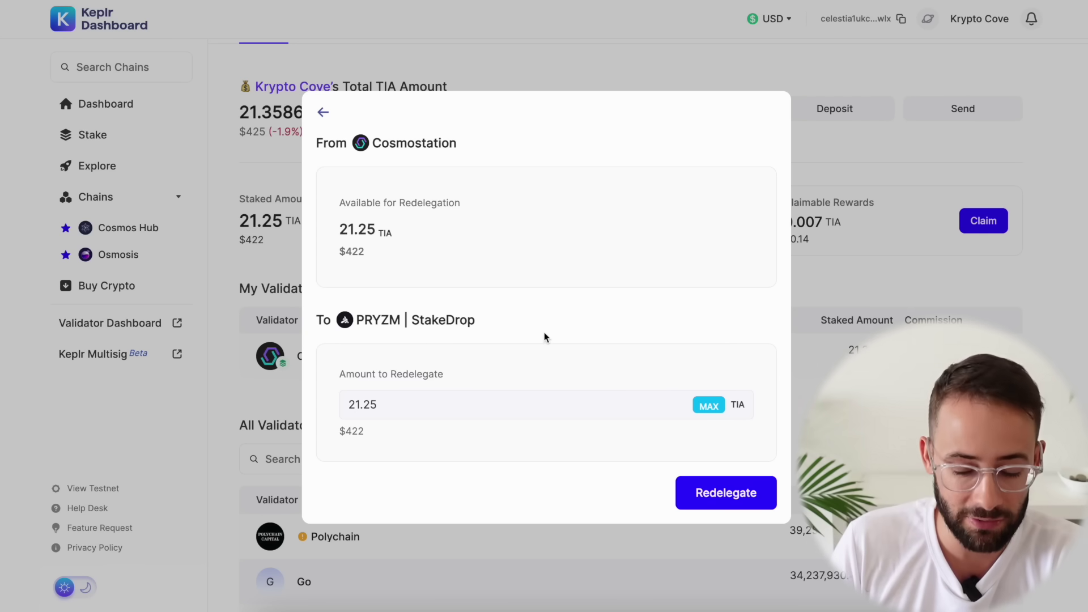
{"action": "left_click", "coordinate": [724, 497]}
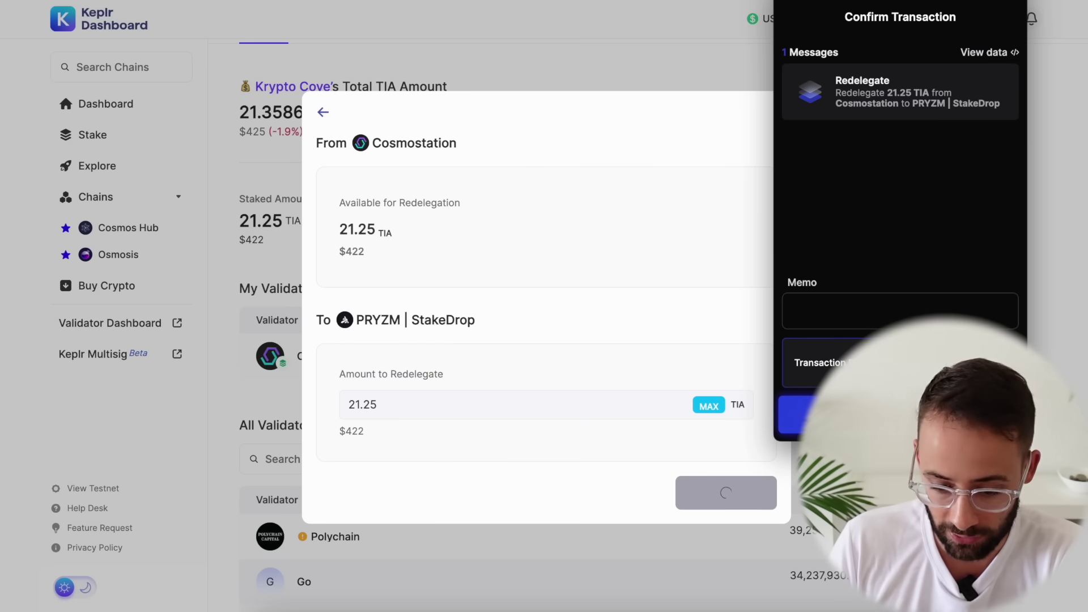
{"action": "left_click", "coordinate": [796, 413]}
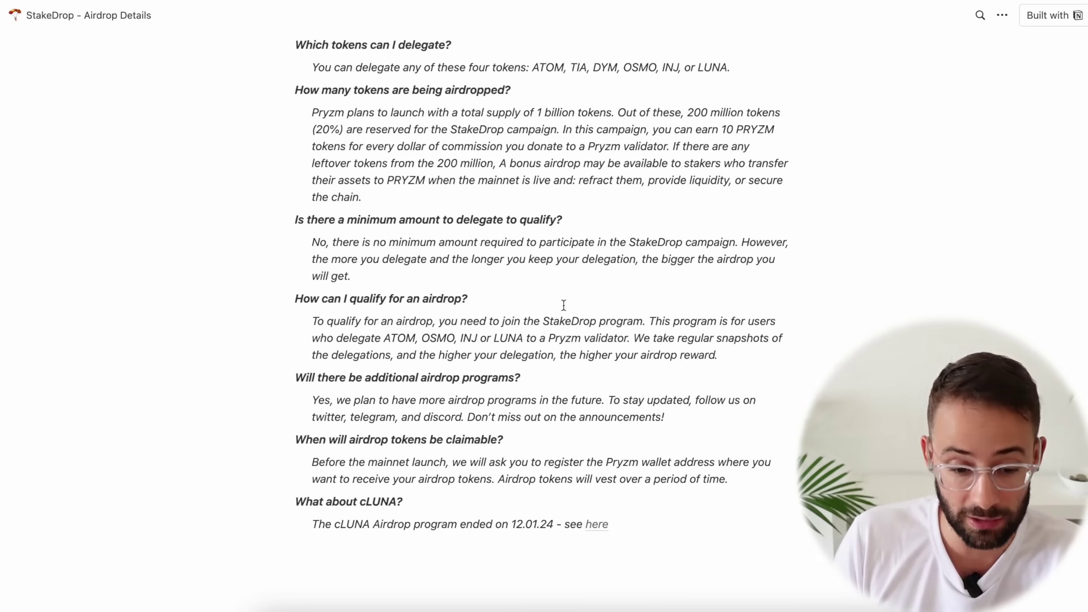
Review the StakeDrop FAQ for how many PRYZM tokens are earned per dollar of commission.
{"action": "scroll", "coordinate": [530, 326], "scroll_direction": "up", "scroll_amount": 10}
{"action": "scroll", "coordinate": [510, 352], "scroll_direction": "down", "scroll_amount": 9}
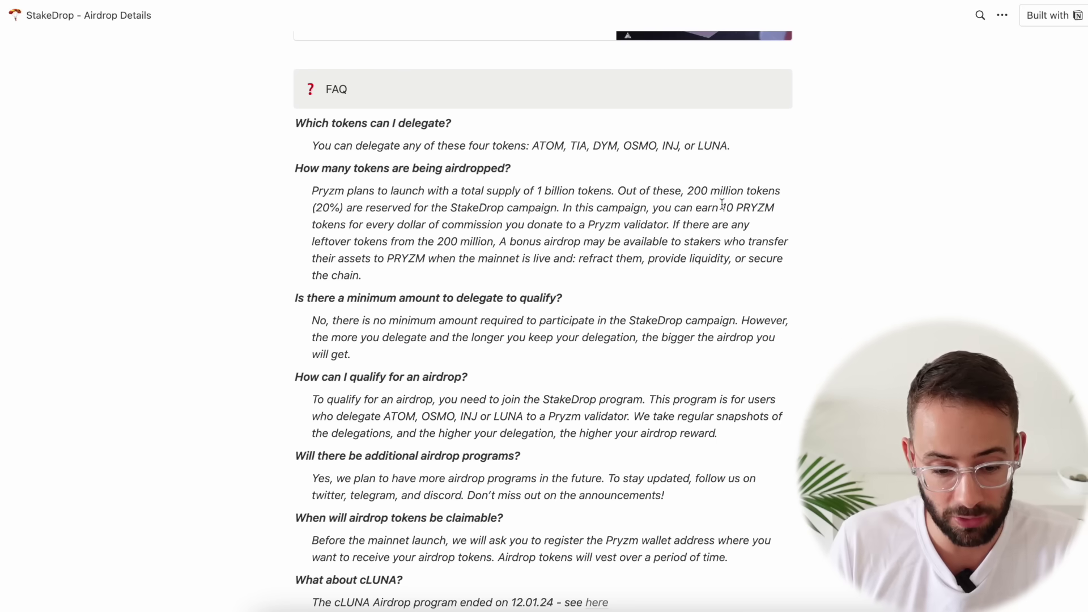
{"action": "left_click_drag", "start_coordinate": [718, 207], "coordinate": [669, 229]}
{"action": "scroll", "coordinate": [609, 410], "scroll_direction": "down", "scroll_amount": 2}
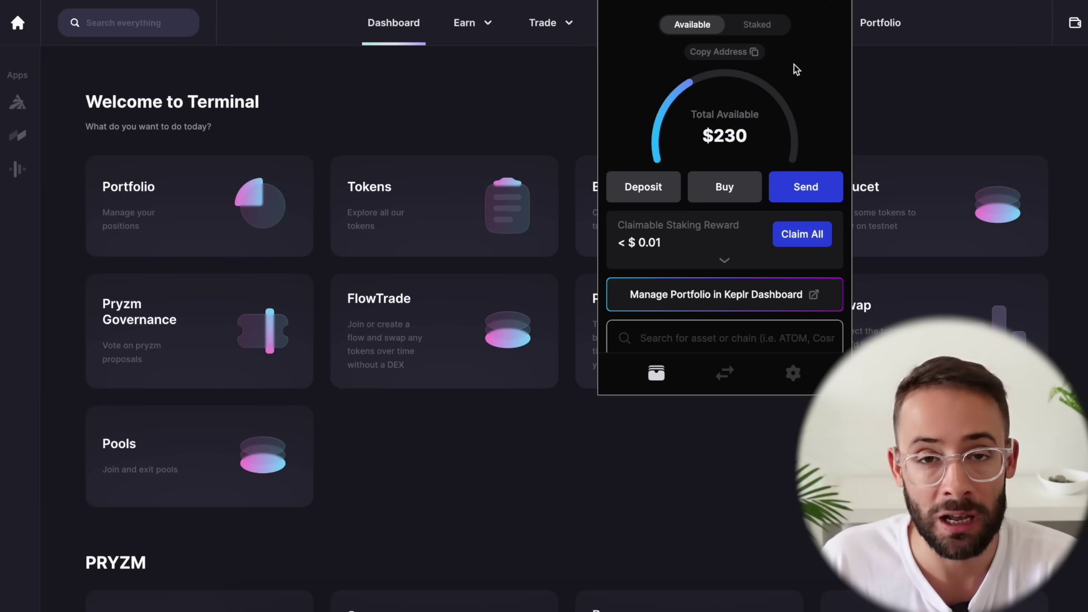
Open the Pryzm testnet faucet from the Terminal dashboard and complete its robot check.
{"action": "left_click", "coordinate": [632, 474]}
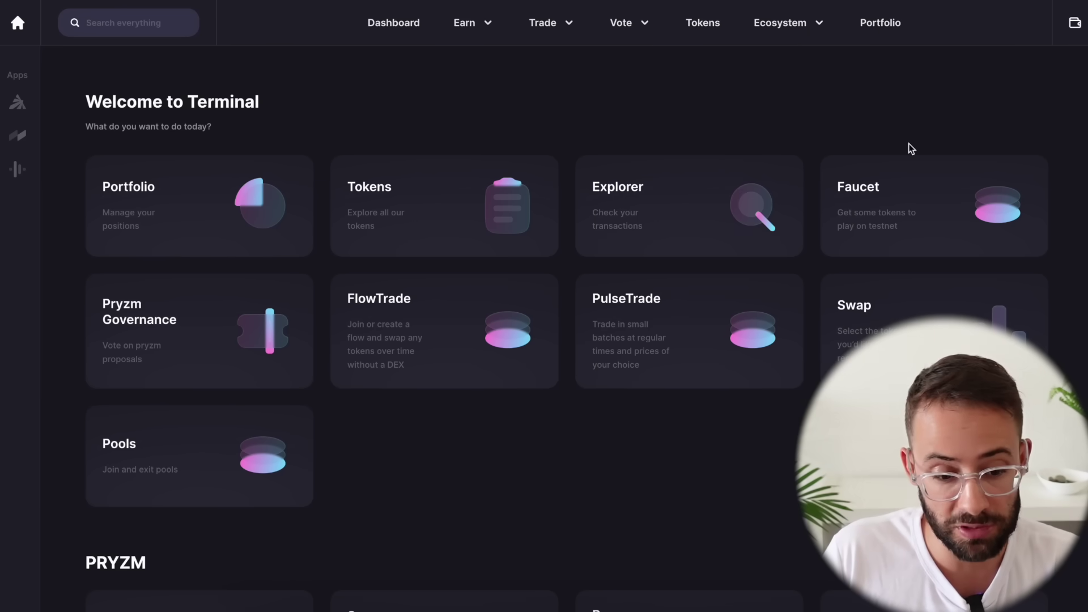
{"action": "left_click", "coordinate": [910, 205]}
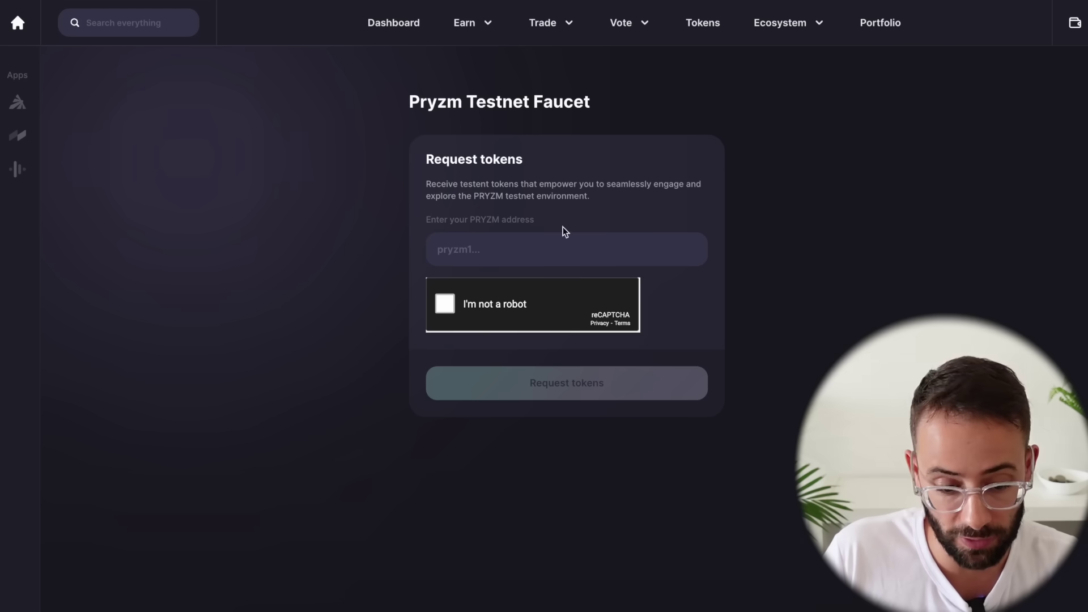
{"action": "left_click", "coordinate": [444, 304]}
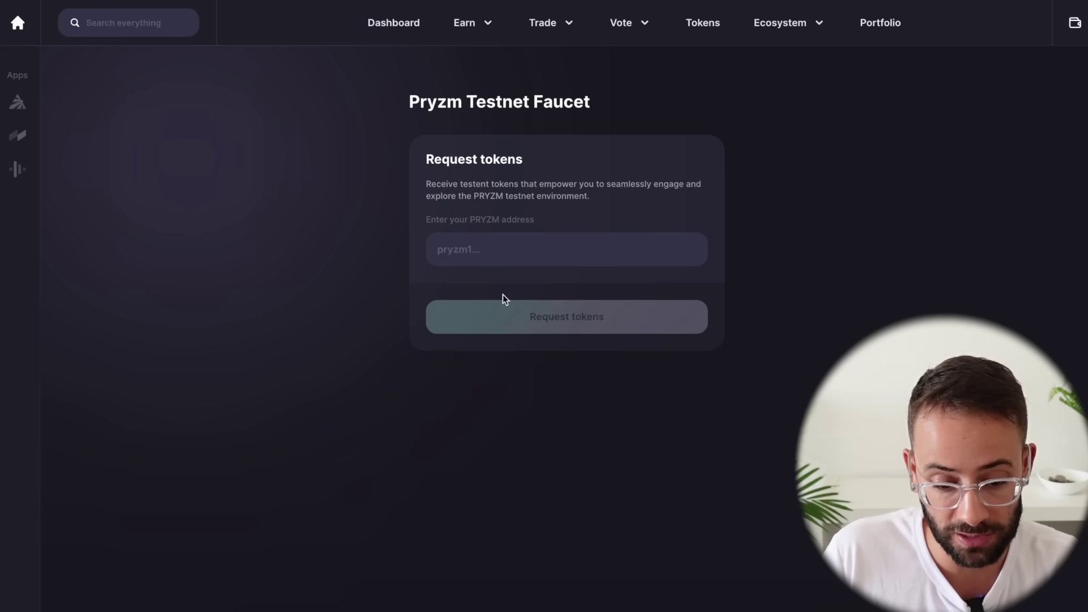
Find the Pryzm Testnet chain in the wallet's chain visibility settings, make sure it is selected, and save the selection.
{"action": "left_click", "coordinate": [621, 2]}
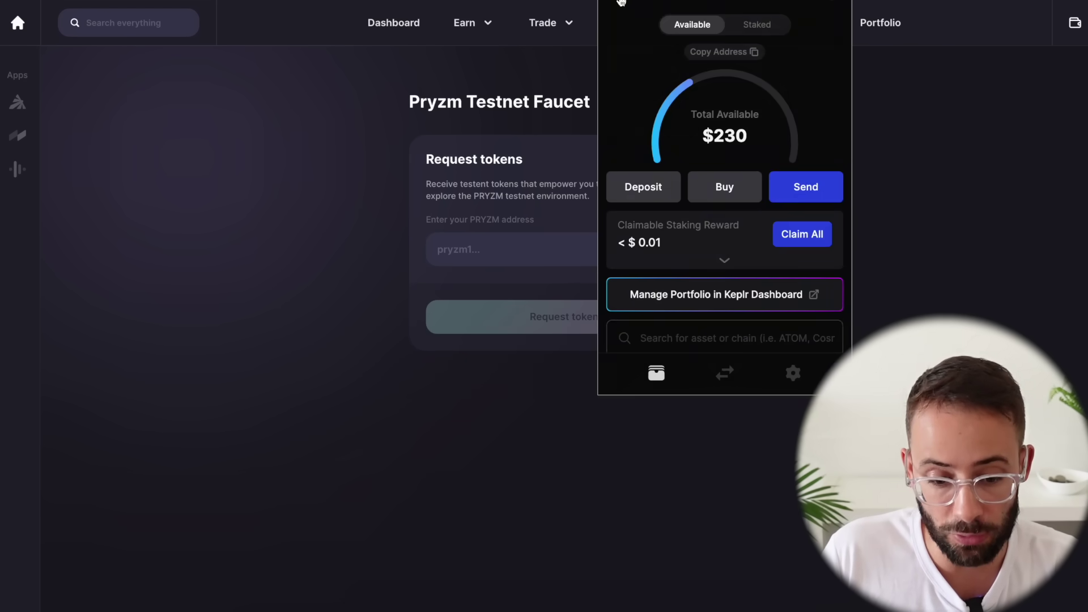
{"action": "left_click", "coordinate": [621, 1]}
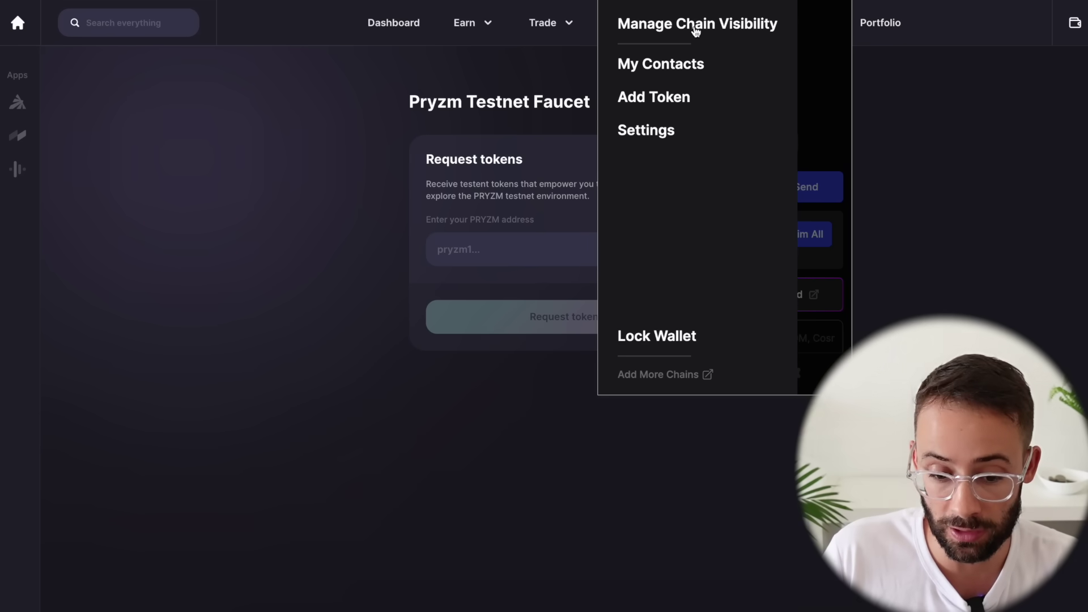
{"action": "left_click", "coordinate": [702, 31]}
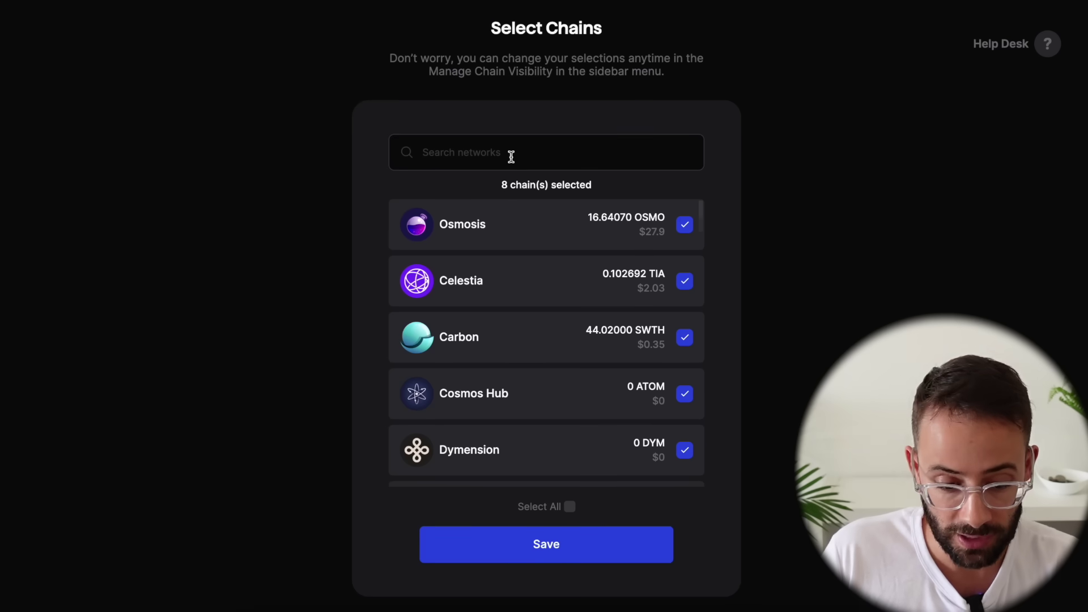
{"action": "left_click", "coordinate": [512, 155]}
{"action": "type", "text": "pry"}
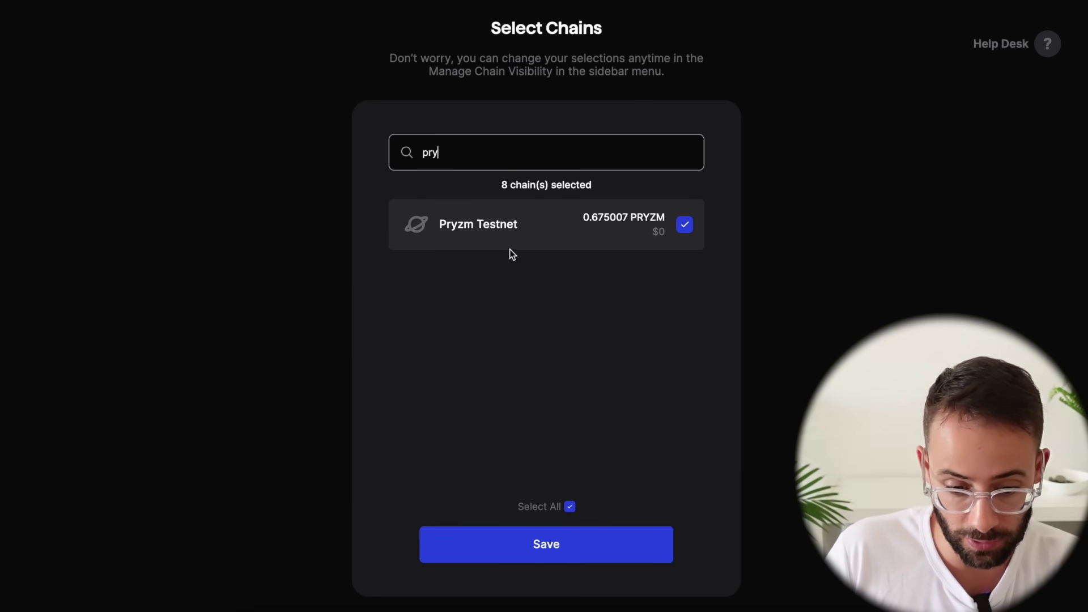
{"action": "left_click", "coordinate": [559, 229]}
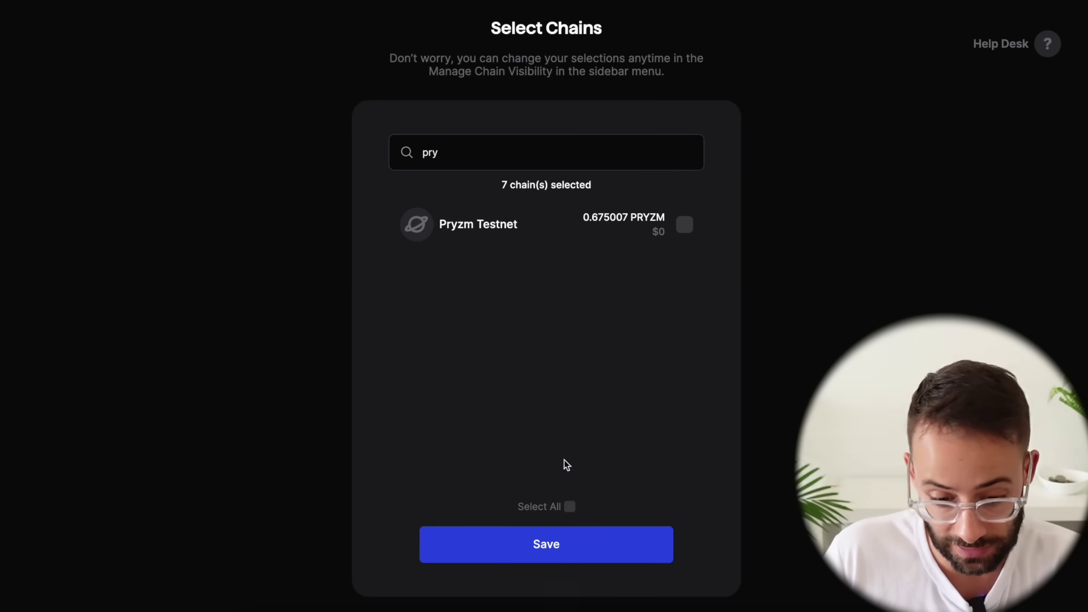
{"action": "left_click", "coordinate": [685, 226]}
{"action": "left_click", "coordinate": [537, 558]}
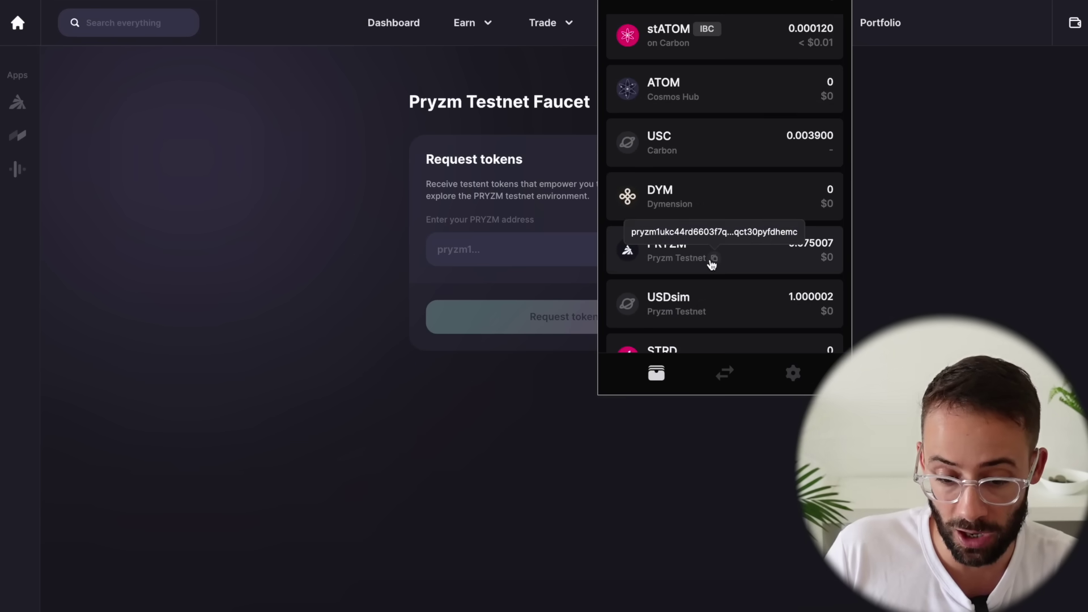
Copy the Pryzm Testnet address from the wallet and enter it as the PRYZM address in the faucet request.
{"action": "left_click", "coordinate": [715, 261]}
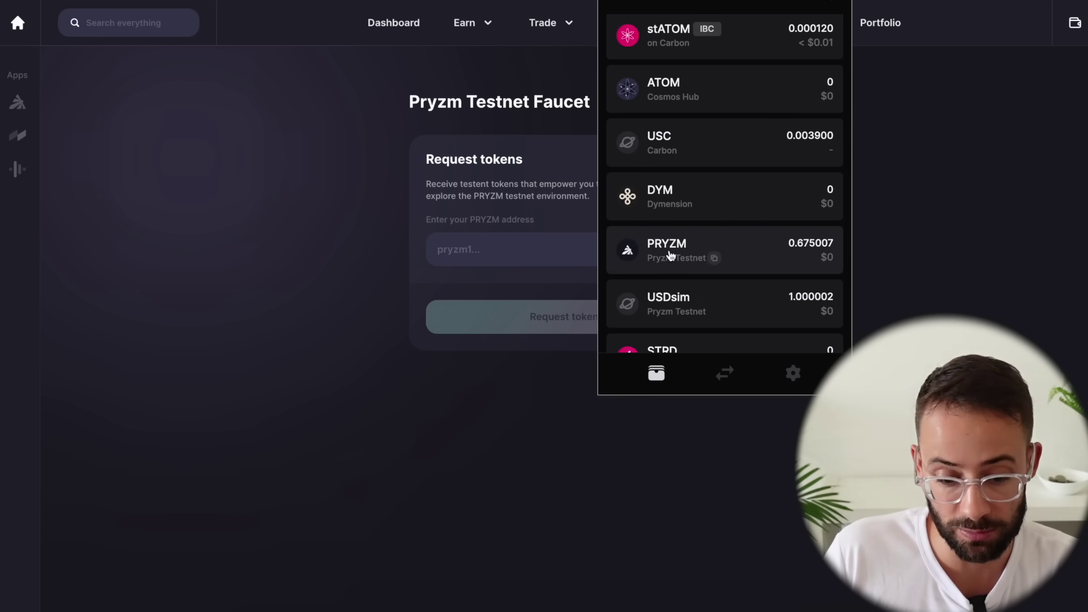
{"action": "left_click", "coordinate": [496, 250]}
{"action": "key", "text": "ctrl+v"}
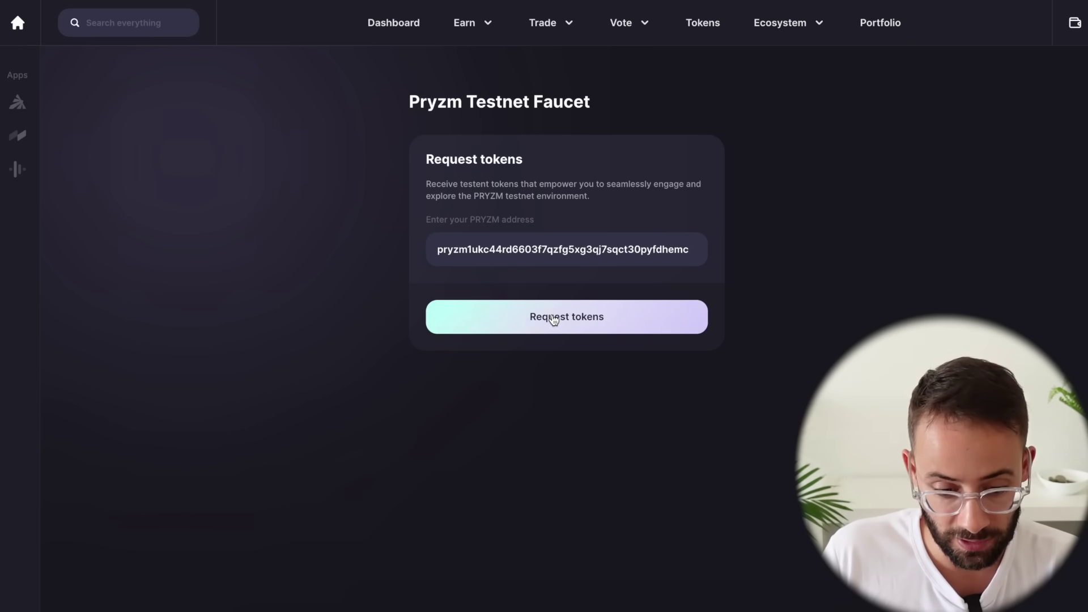
Request the testnet tokens for the entered PRYZM address.
{"action": "left_click", "coordinate": [553, 317]}
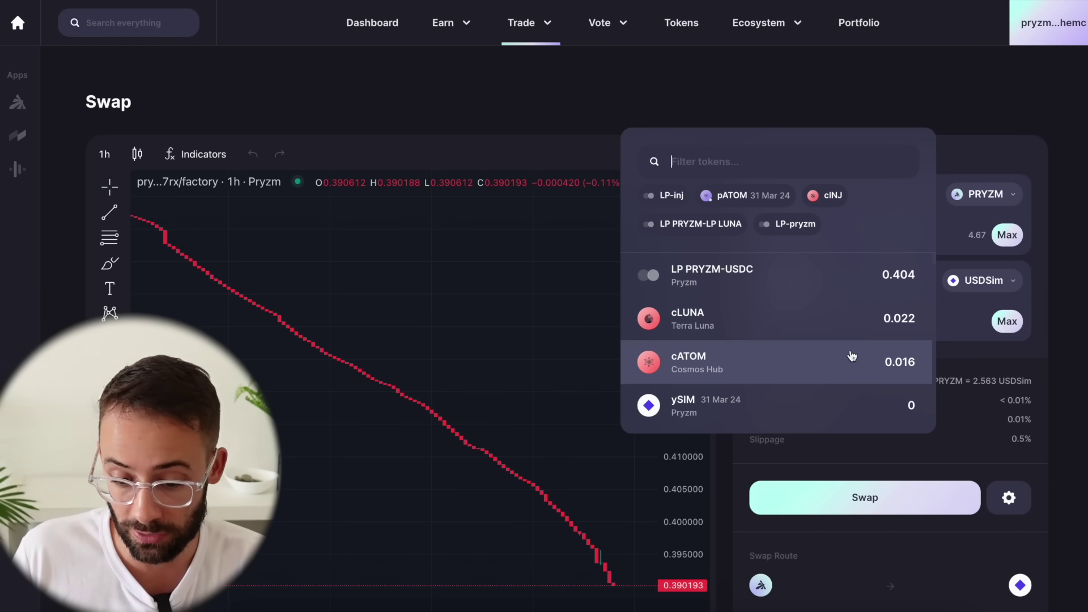
Swap 1 PRYZM for USDSim and approve the swap transaction in the wallet.
{"action": "left_click", "coordinate": [948, 120]}
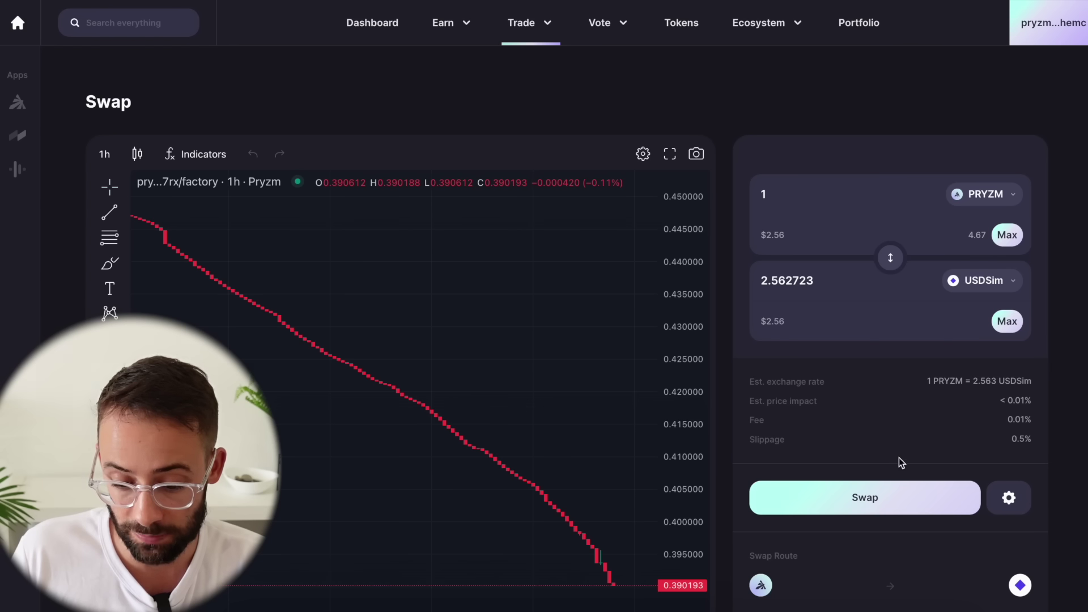
{"action": "left_click", "coordinate": [884, 498]}
{"action": "left_click_drag", "start_coordinate": [914, 3], "coordinate": [609, 34]}
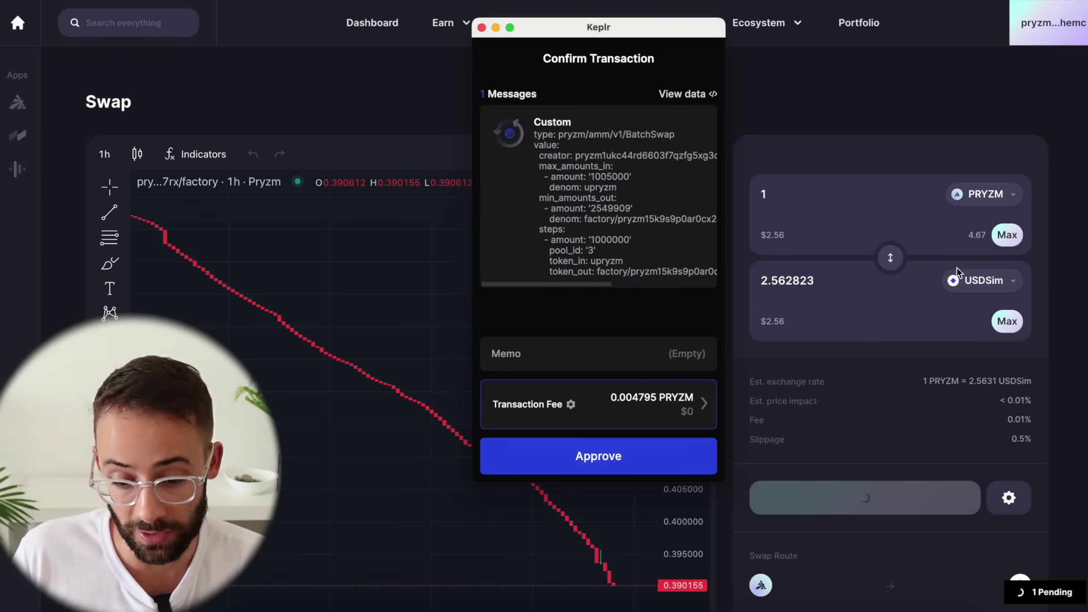
{"action": "left_click", "coordinate": [610, 467]}
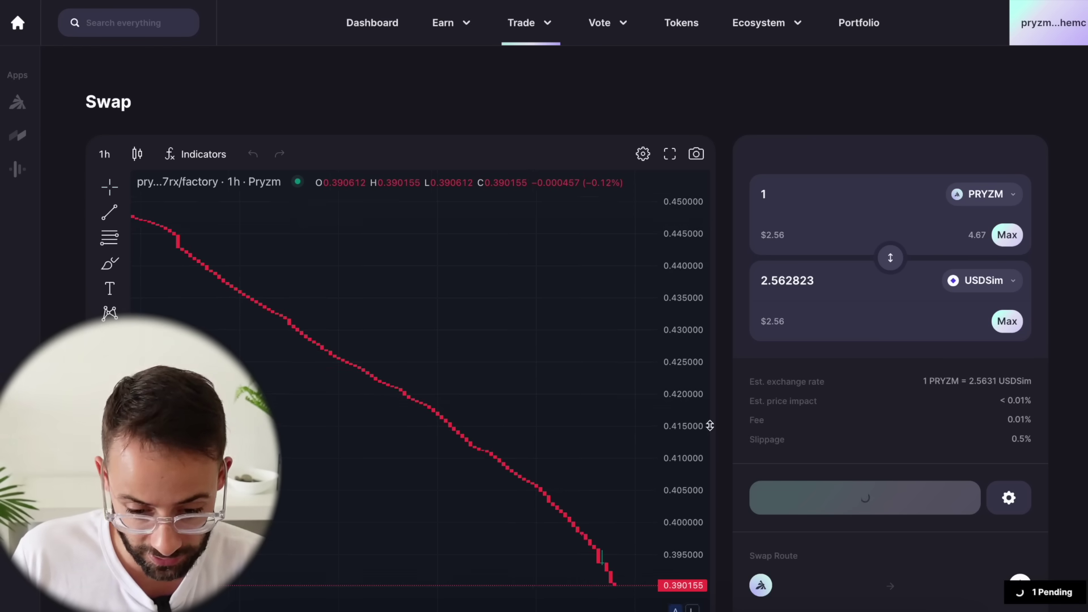
{"action": "scroll", "coordinate": [733, 433], "scroll_direction": "down", "scroll_amount": 2}
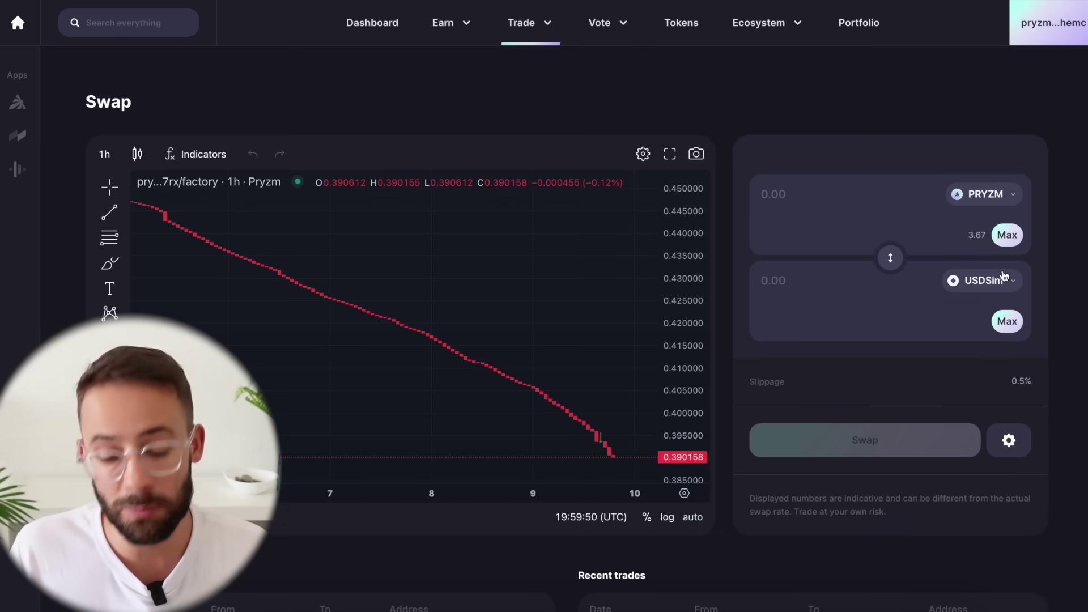
Choose ATOM as the token to receive, filtering by "atom", and submit a swap of 1 PRYZM for it.
{"action": "left_click", "coordinate": [1001, 294]}
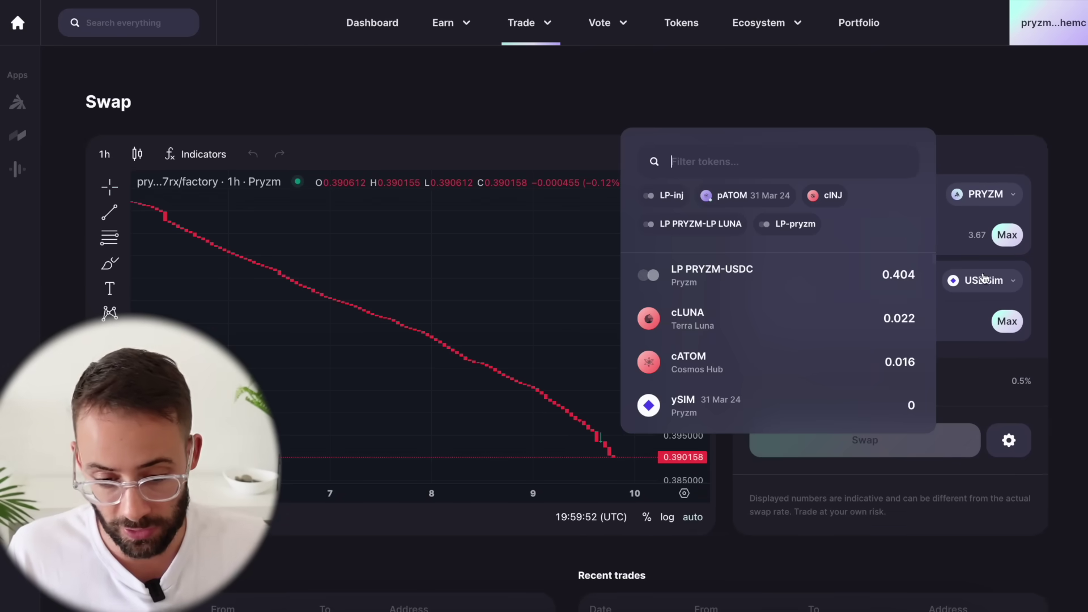
{"action": "type", "text": "atom"}
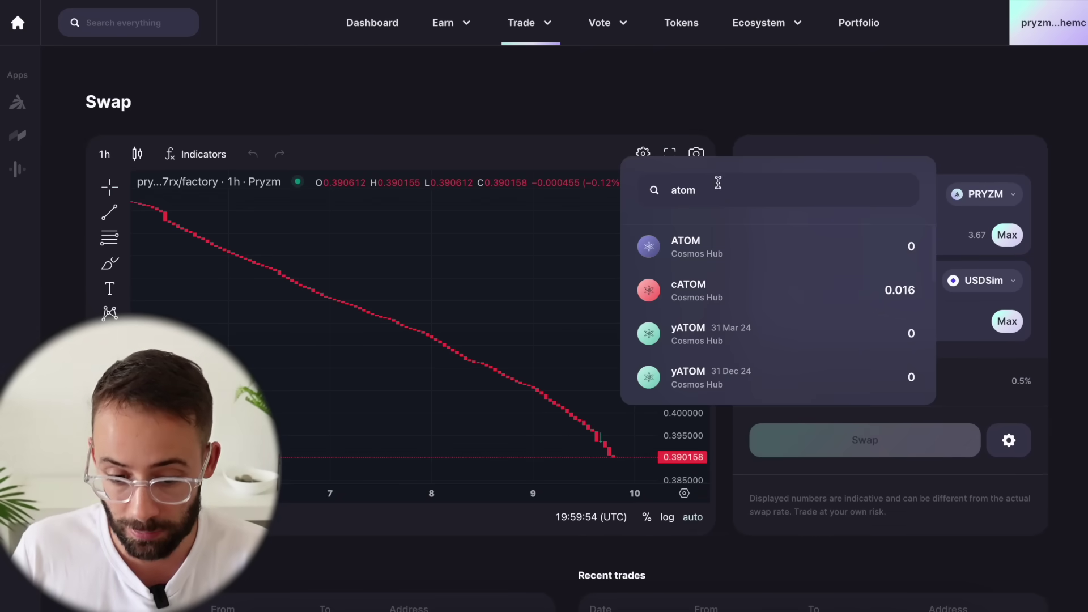
{"action": "left_click", "coordinate": [733, 246]}
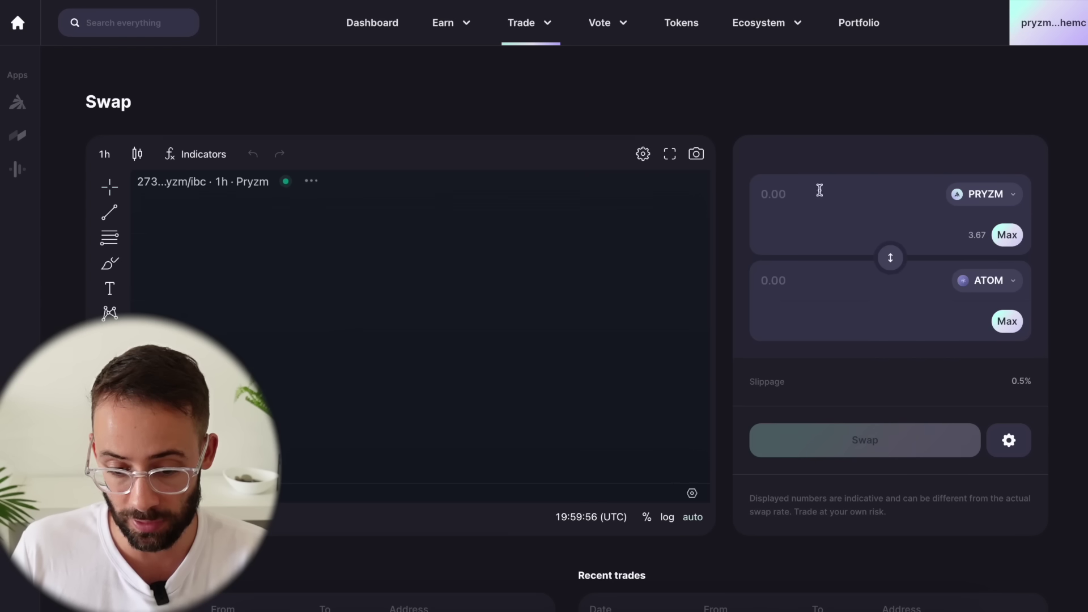
{"action": "left_click", "coordinate": [824, 191]}
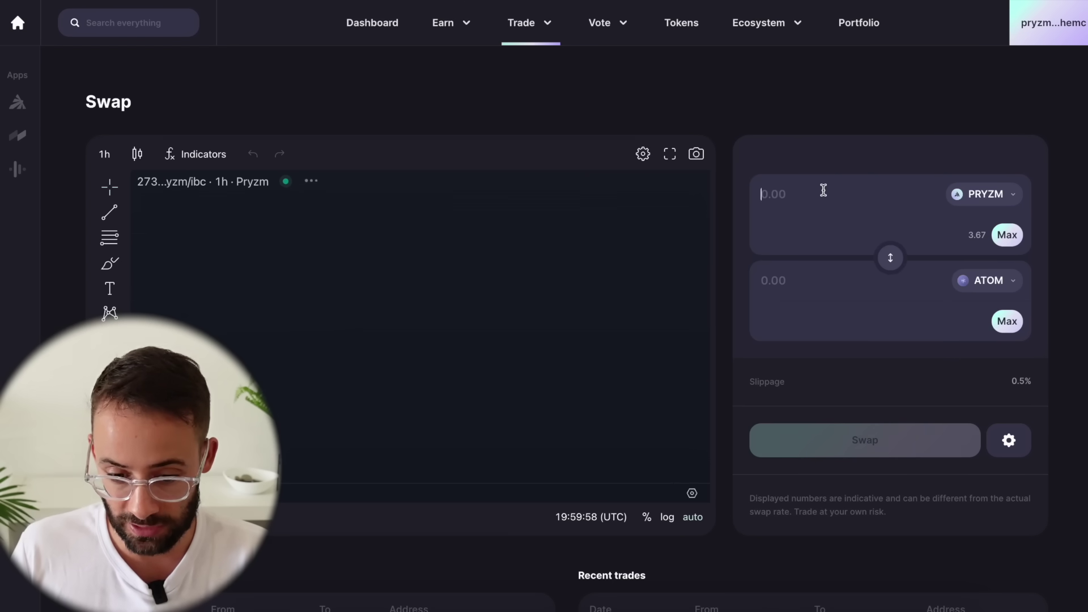
{"action": "type", "text": "1"}
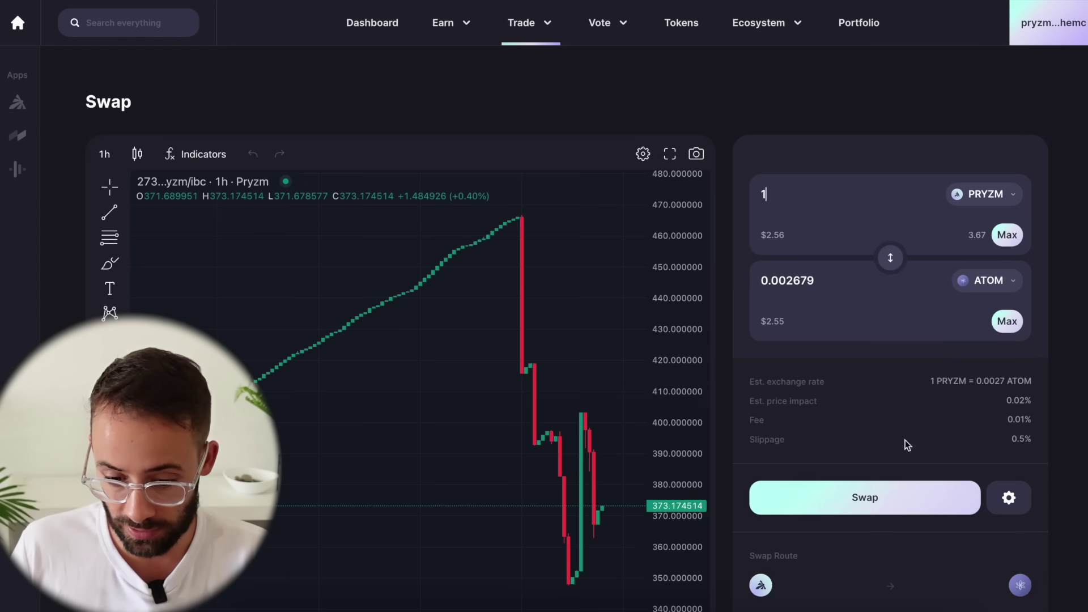
{"action": "left_click", "coordinate": [881, 502]}
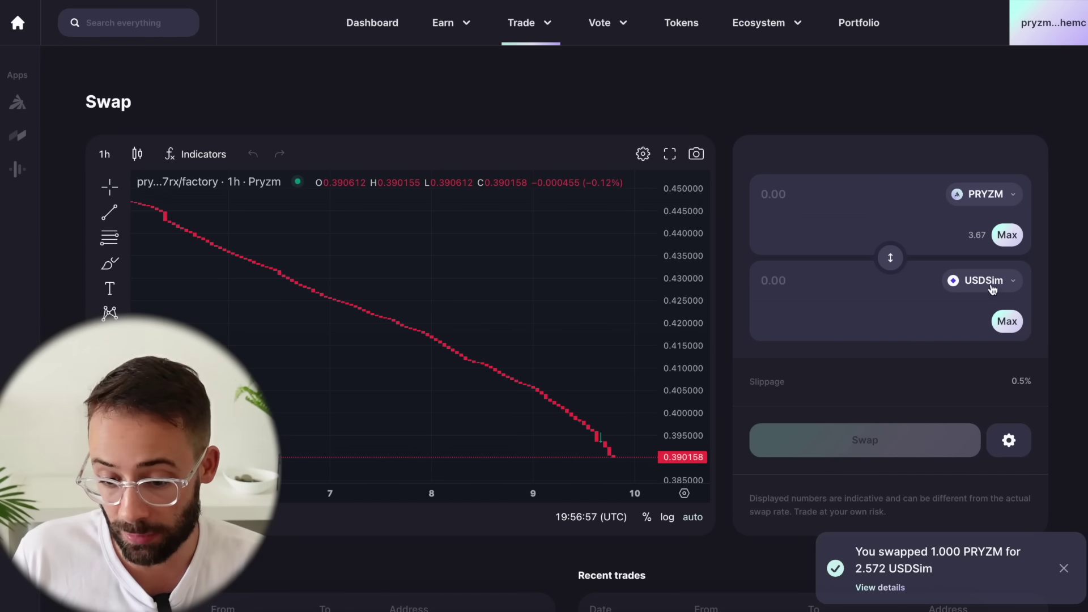
Browse the list of tokens that can be received in exchange for PRYZM in the swap form.
{"action": "left_click", "coordinate": [990, 282]}
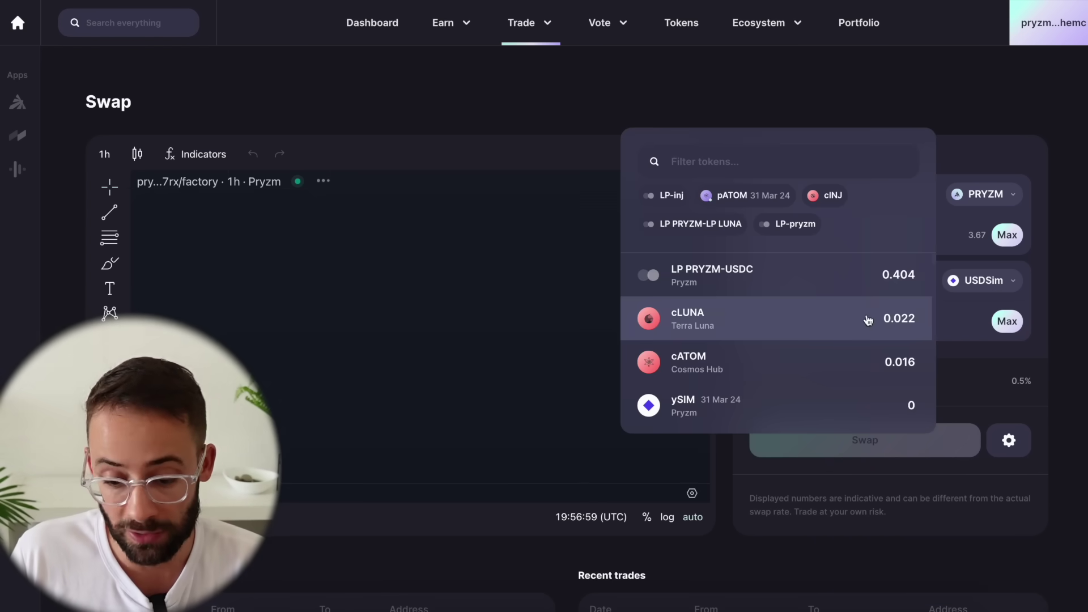
{"action": "scroll", "coordinate": [833, 355], "scroll_direction": "down", "scroll_amount": 4}
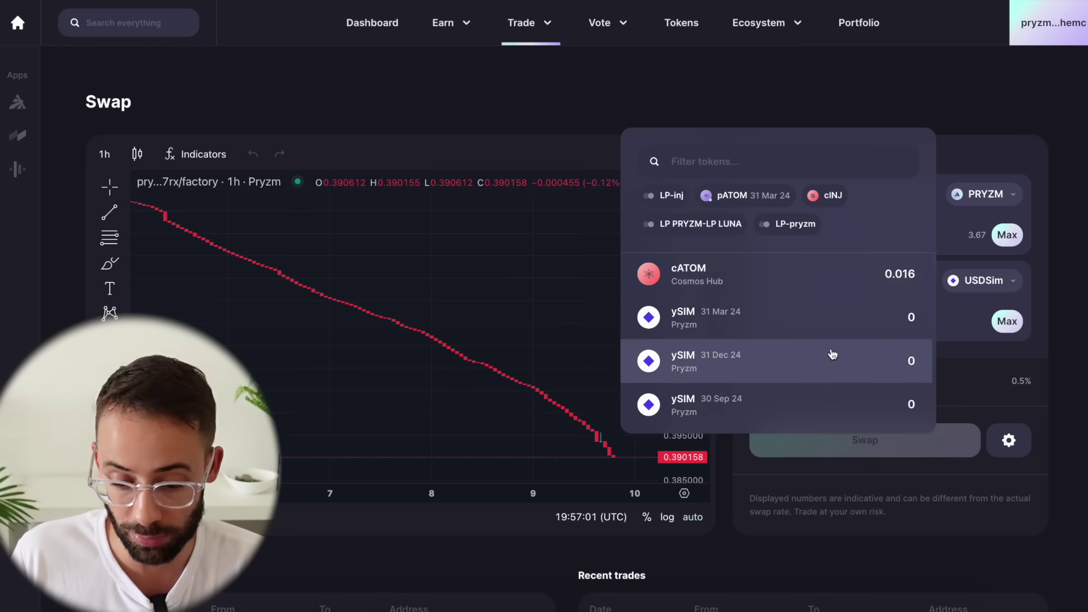
{"action": "scroll", "coordinate": [816, 374], "scroll_direction": "up", "scroll_amount": 2}
{"action": "scroll", "coordinate": [804, 381], "scroll_direction": "down", "scroll_amount": 2}
{"action": "scroll", "coordinate": [790, 343], "scroll_direction": "down", "scroll_amount": 2}
{"action": "scroll", "coordinate": [789, 348], "scroll_direction": "up", "scroll_amount": 4}
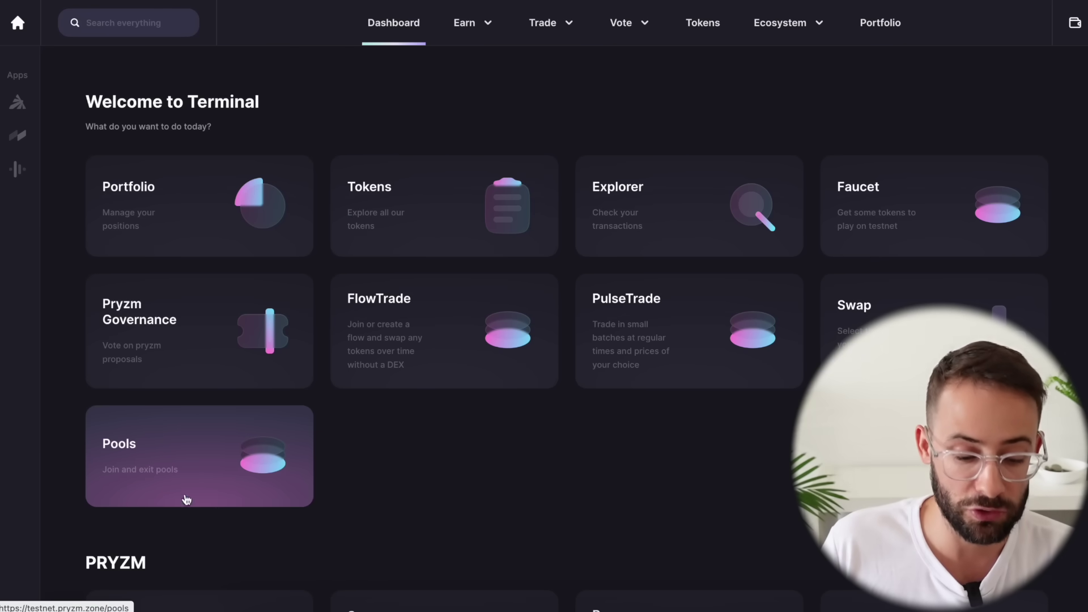
Search the liquidity pools for "usd" and open the PRYZM and USDSim pool.
{"action": "left_click", "coordinate": [203, 452]}
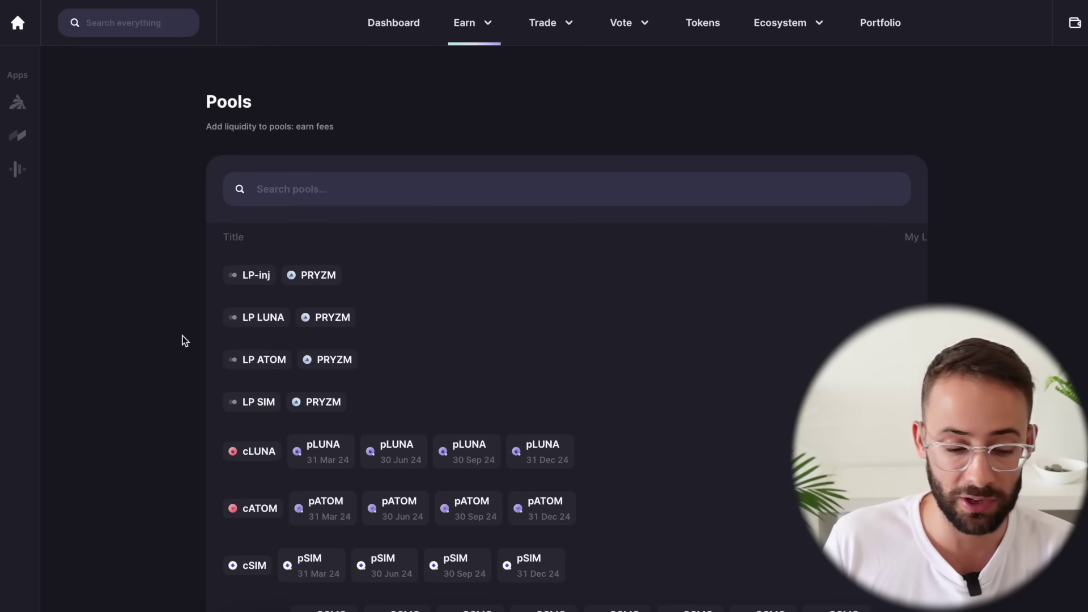
{"action": "type", "text": "usd"}
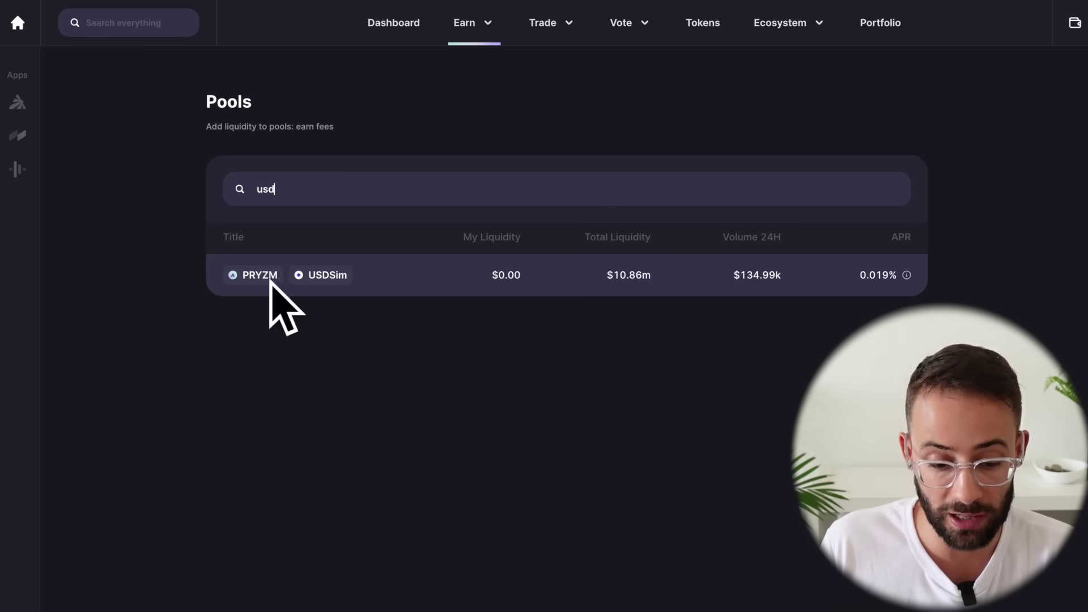
{"action": "left_click", "coordinate": [376, 279]}
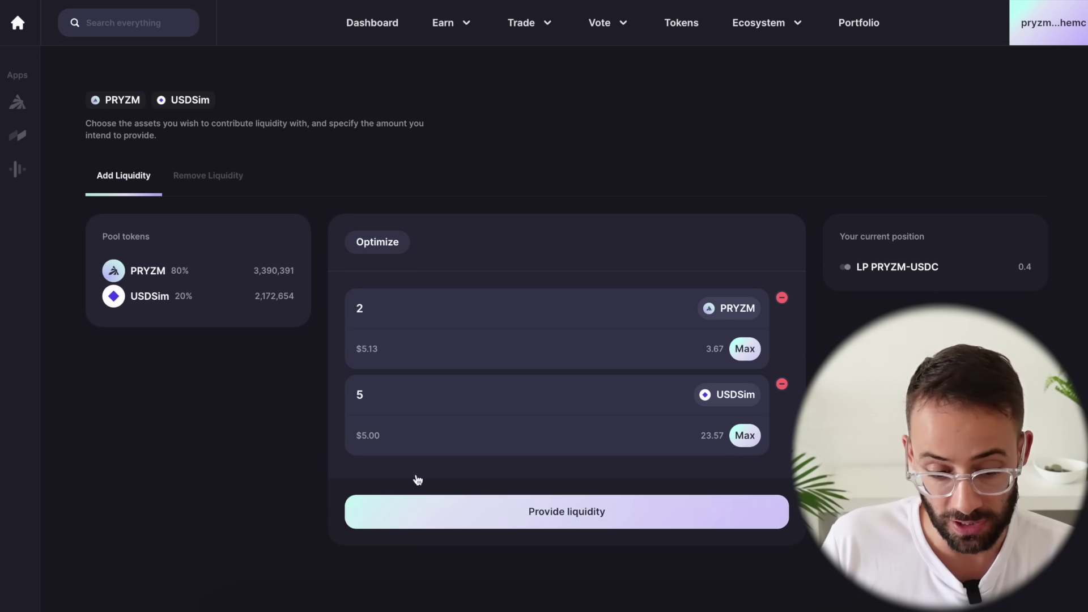
Provide PRYZM and USDSim liquidity to the pool with wallet approval, and open the pool's liquidity removal form.
{"action": "left_click", "coordinate": [514, 520]}
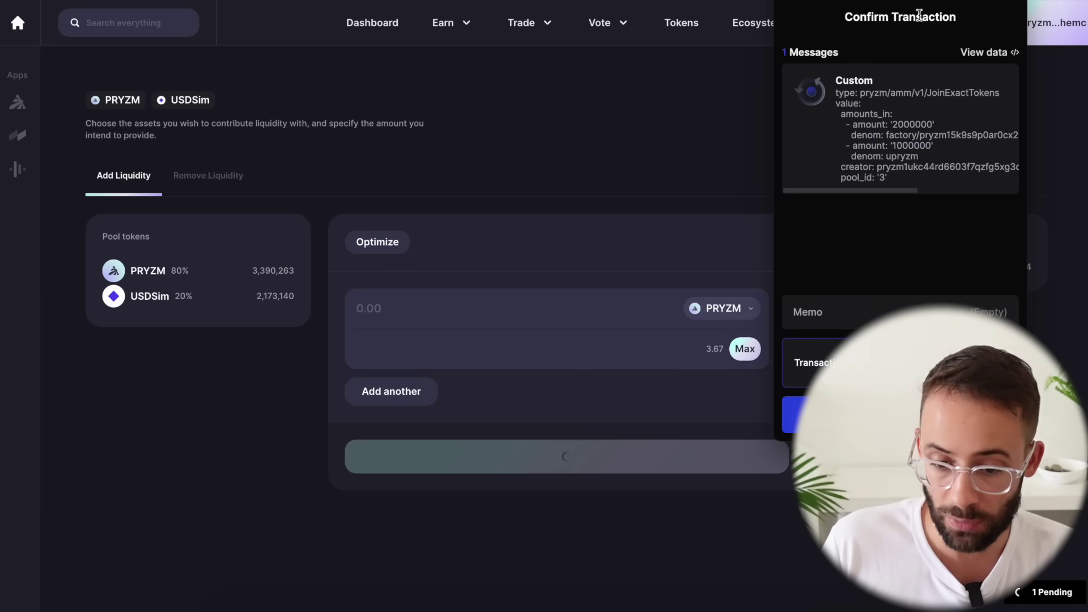
{"action": "left_click_drag", "start_coordinate": [933, 2], "coordinate": [854, 64]}
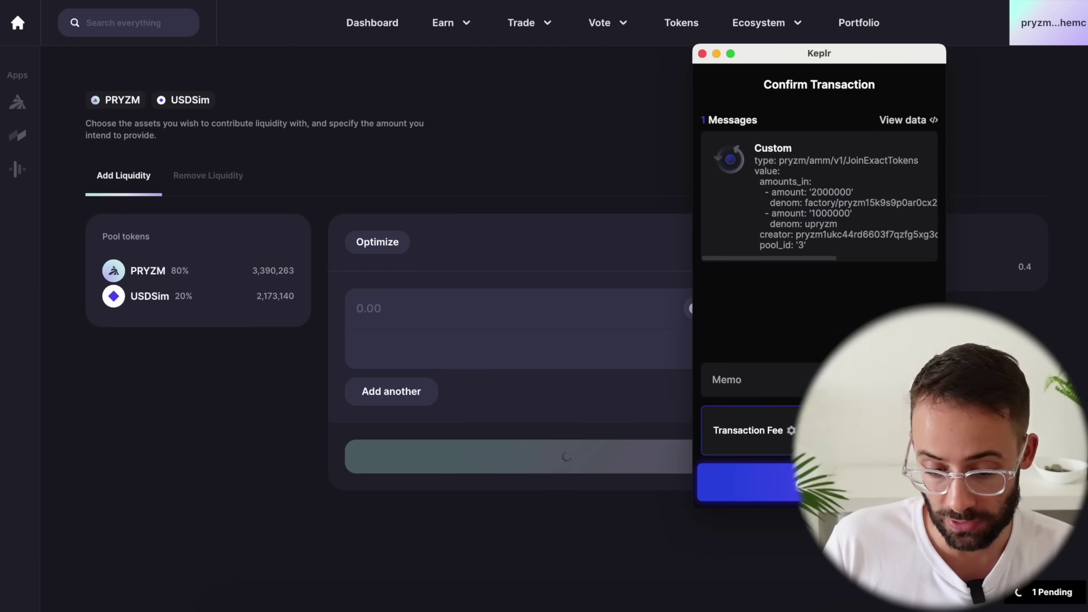
{"action": "left_click", "coordinate": [818, 482]}
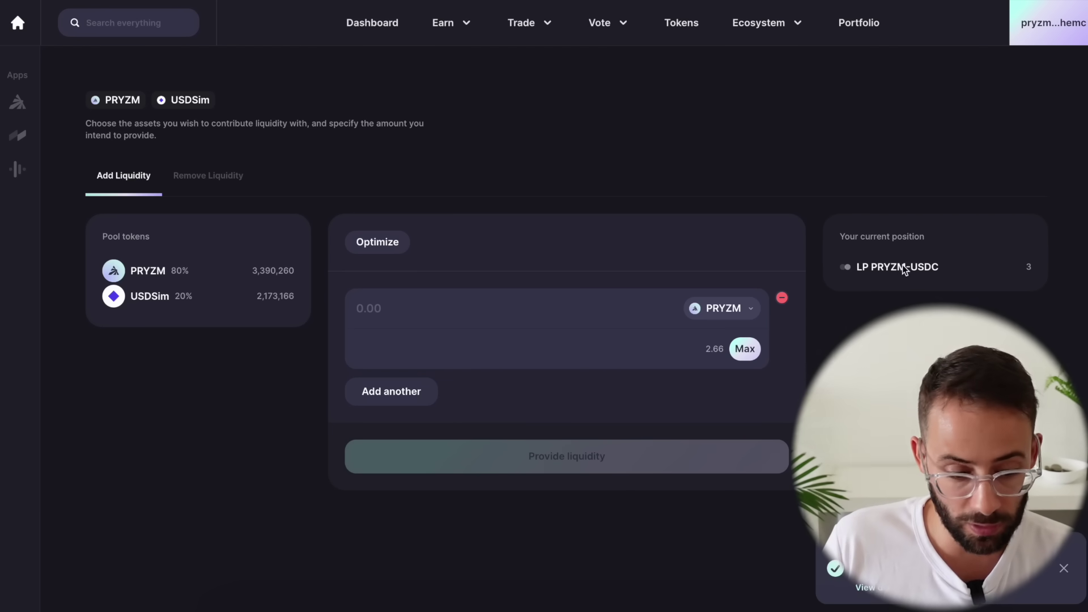
{"action": "left_click", "coordinate": [206, 181]}
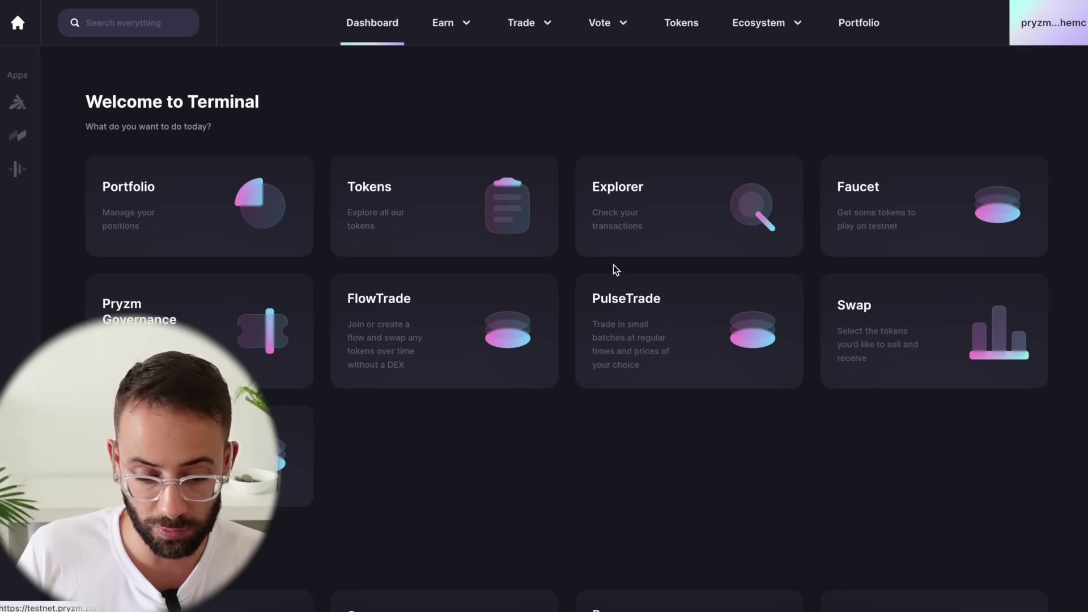
Open PulseTrade and set up a pulse paying 1 PRYZM for SIM, with 0.1 PRYZM per pulse and a 10-hour interval.
{"action": "scroll", "coordinate": [527, 385], "scroll_direction": "down", "scroll_amount": 2}
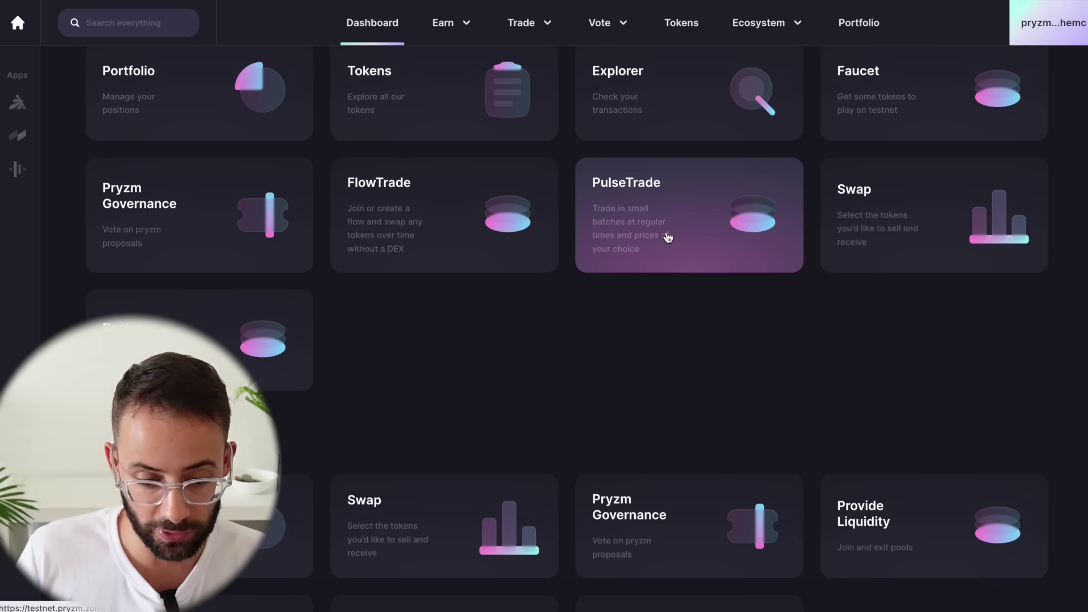
{"action": "left_click", "coordinate": [668, 235]}
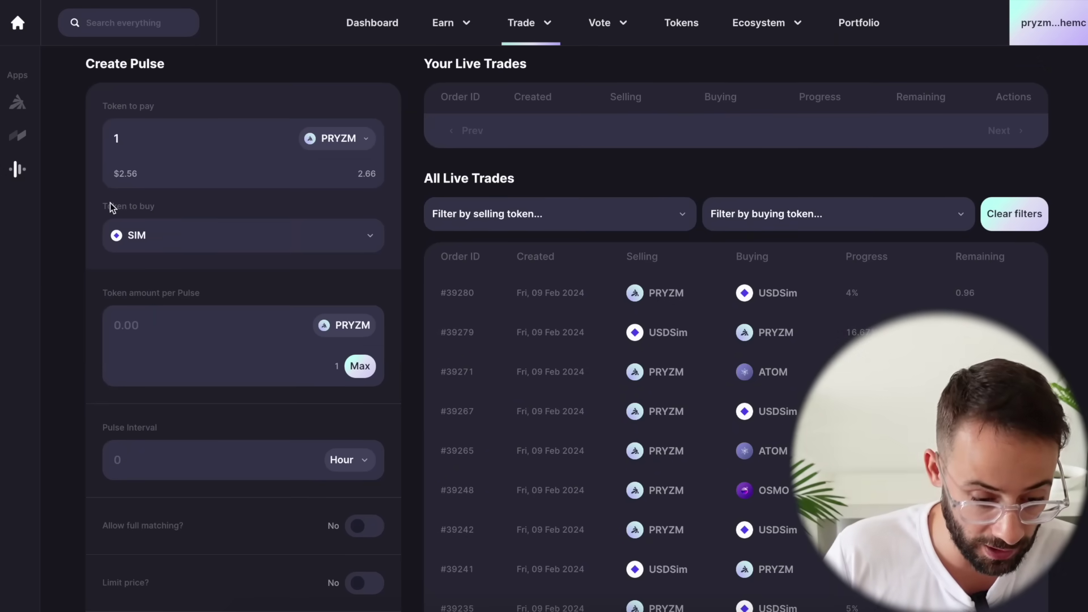
{"action": "scroll", "coordinate": [182, 284], "scroll_direction": "down", "scroll_amount": 2}
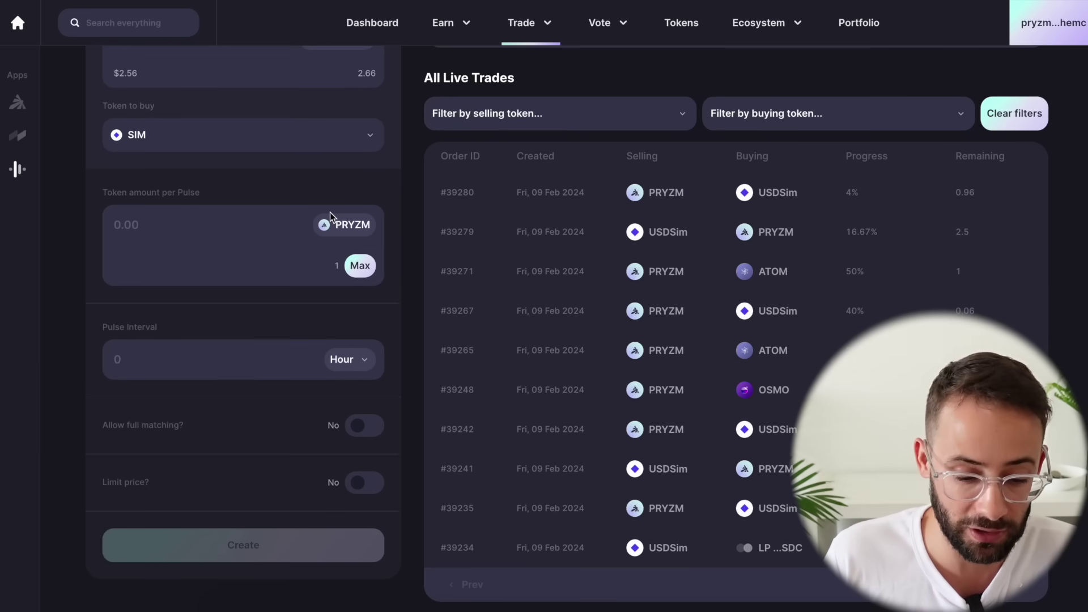
{"action": "scroll", "coordinate": [272, 247], "scroll_direction": "up", "scroll_amount": 2}
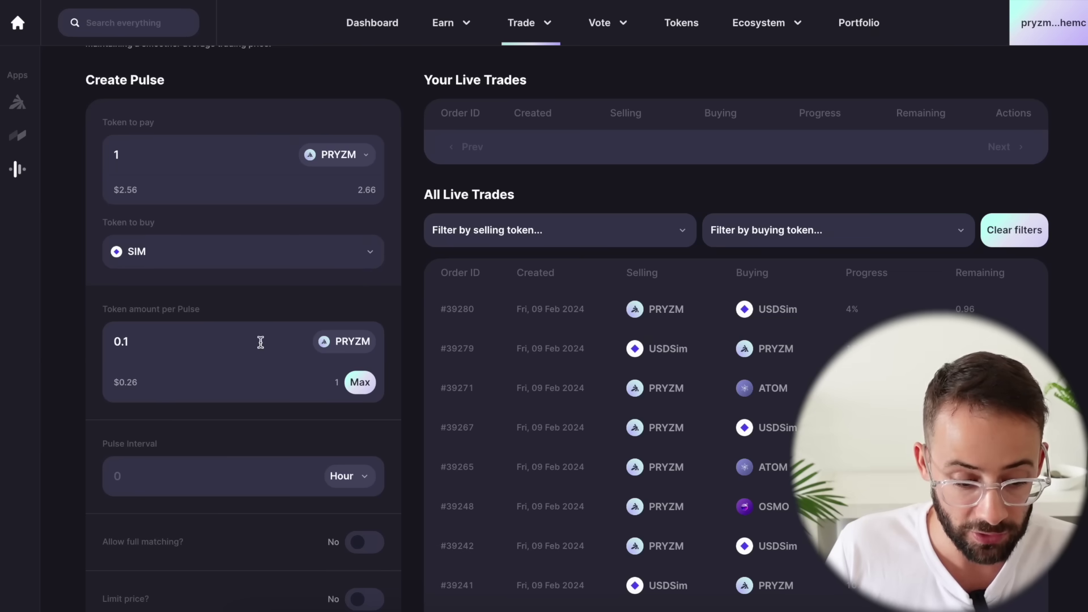
{"action": "scroll", "coordinate": [261, 343], "scroll_direction": "down", "scroll_amount": 1}
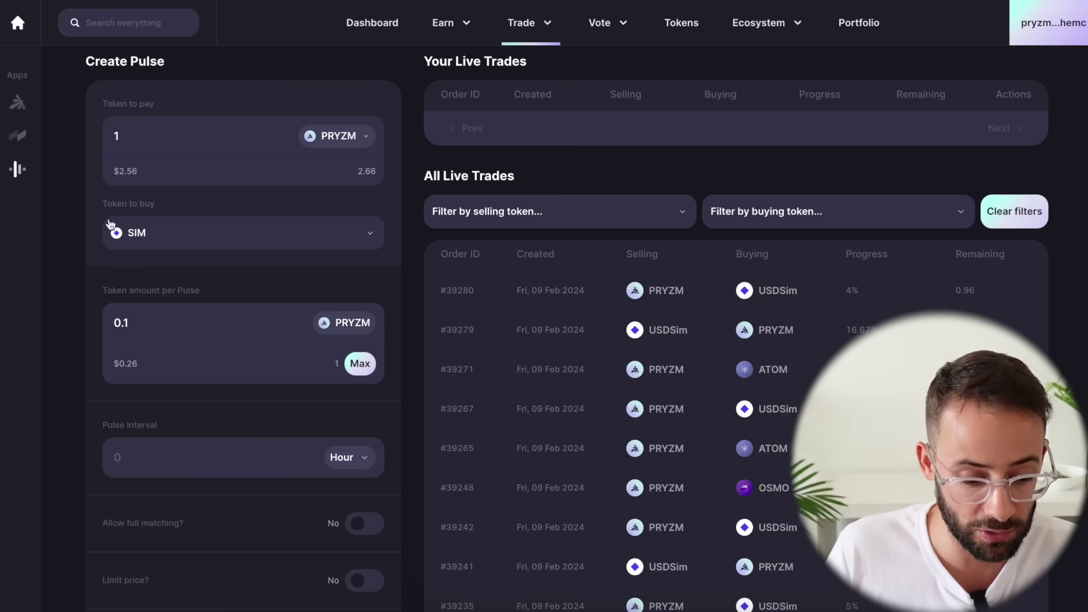
{"action": "scroll", "coordinate": [282, 419], "scroll_direction": "down", "scroll_amount": 5}
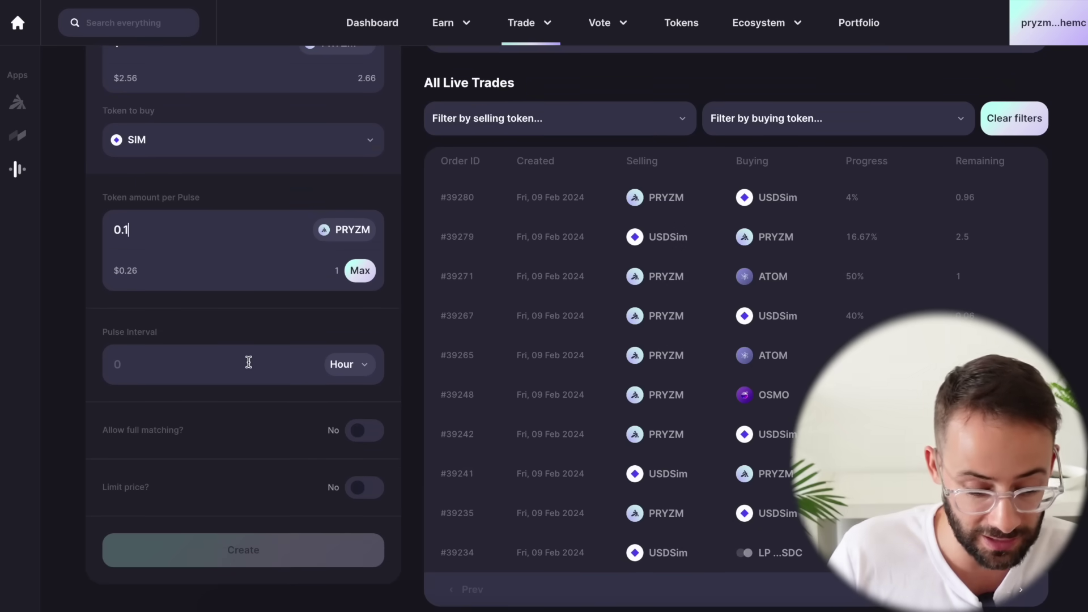
{"action": "left_click", "coordinate": [274, 362]}
{"action": "type", "text": "10"}
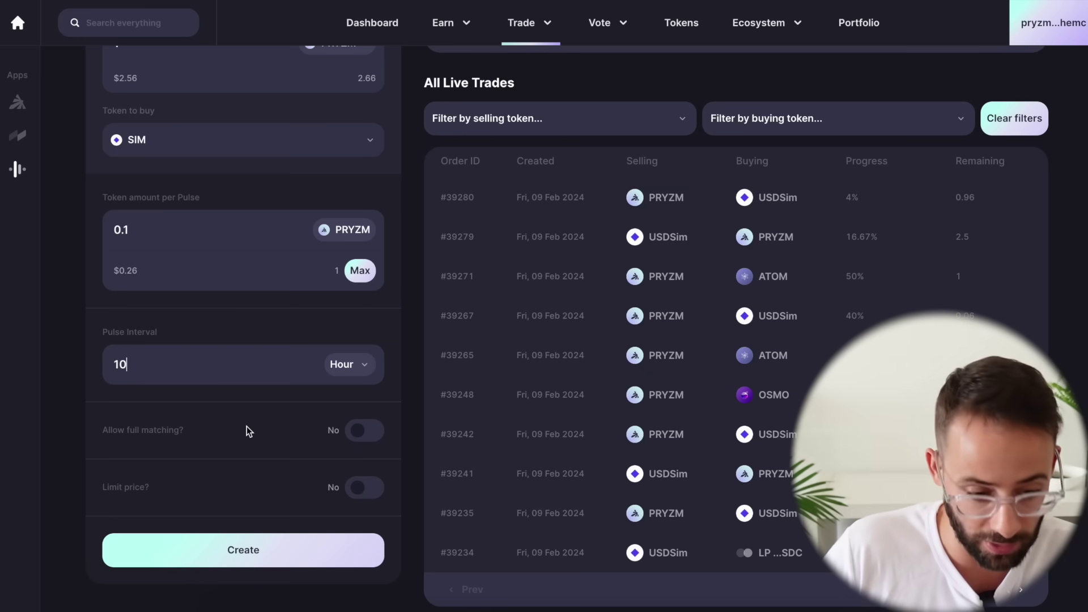
Review the pulse settings, create the pulse trade, and approve its transaction in the wallet.
{"action": "scroll", "coordinate": [247, 425], "scroll_direction": "up", "scroll_amount": 6}
{"action": "scroll", "coordinate": [388, 362], "scroll_direction": "down", "scroll_amount": 1}
{"action": "scroll", "coordinate": [389, 382], "scroll_direction": "down", "scroll_amount": 5}
{"action": "left_click", "coordinate": [256, 513]}
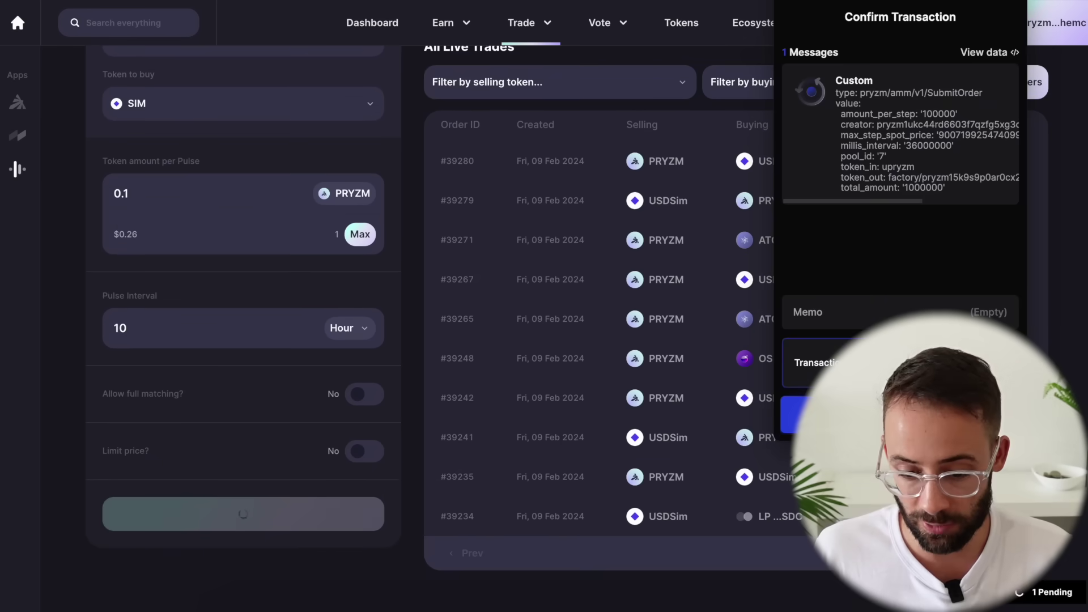
{"action": "left_click", "coordinate": [839, 414]}
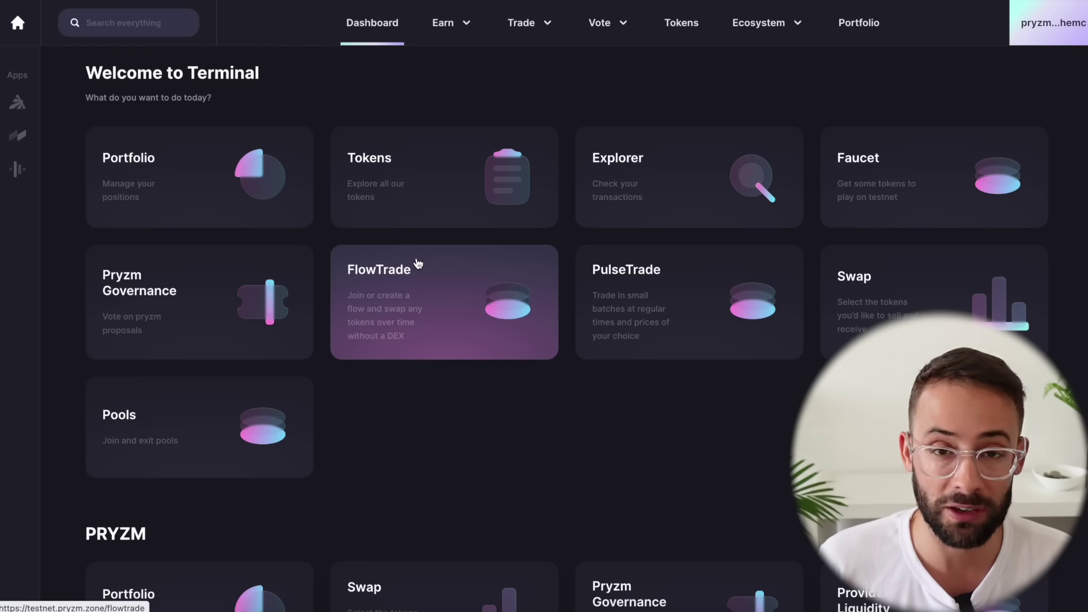
Open the PRYZM Stake page from the dashboard and stake 1 PRYZM with the Cypher Core validator.
{"action": "scroll", "coordinate": [417, 289], "scroll_direction": "down", "scroll_amount": 3}
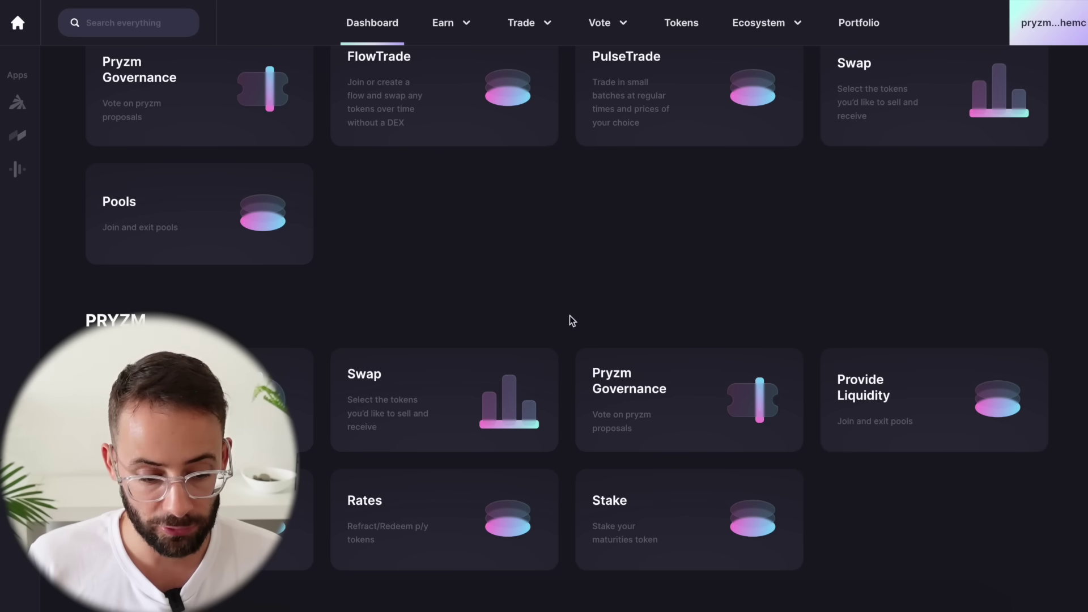
{"action": "left_click", "coordinate": [636, 536]}
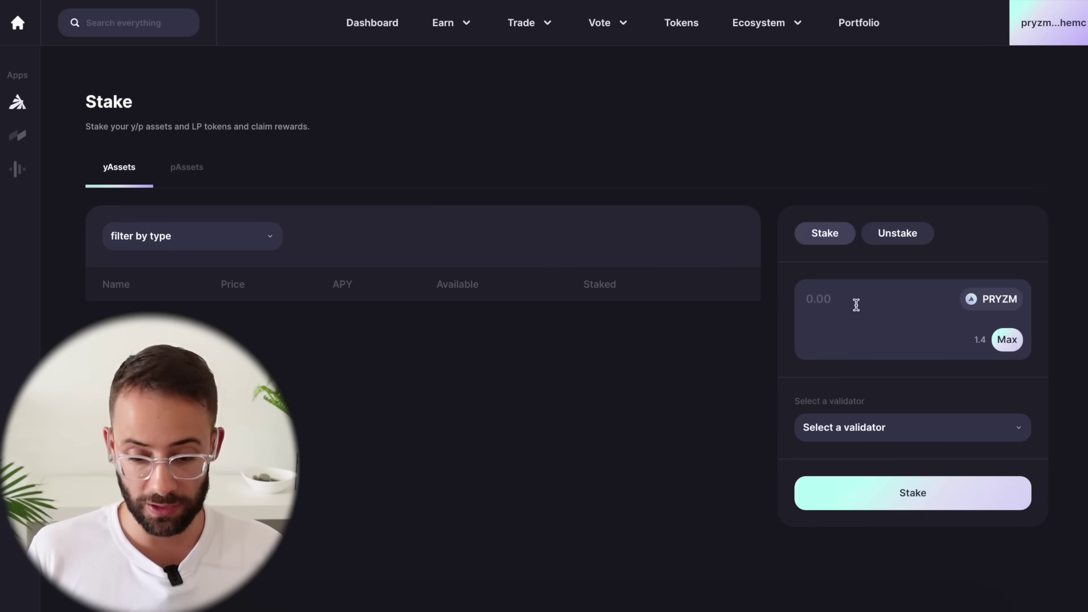
{"action": "type", "text": "1"}
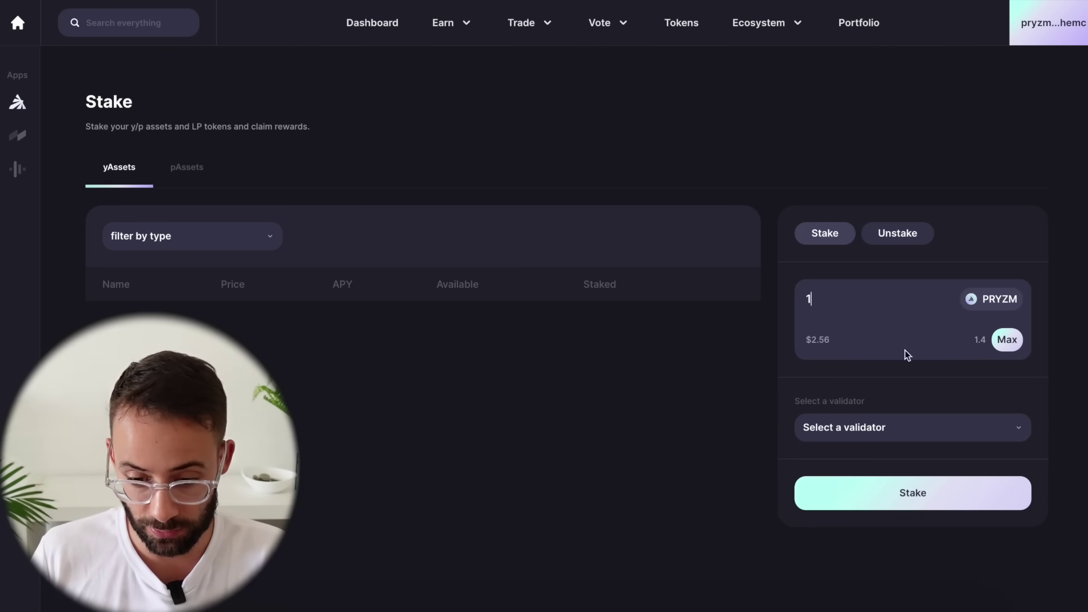
{"action": "left_click", "coordinate": [915, 429]}
{"action": "scroll", "coordinate": [906, 459], "scroll_direction": "down", "scroll_amount": 5}
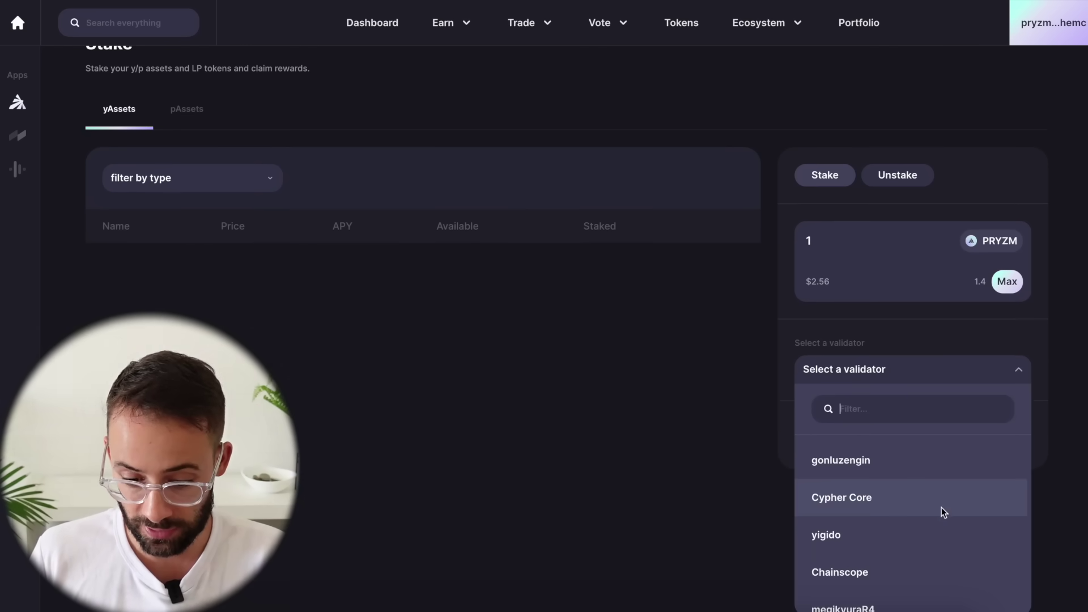
{"action": "left_click", "coordinate": [884, 498]}
{"action": "left_click", "coordinate": [910, 434]}
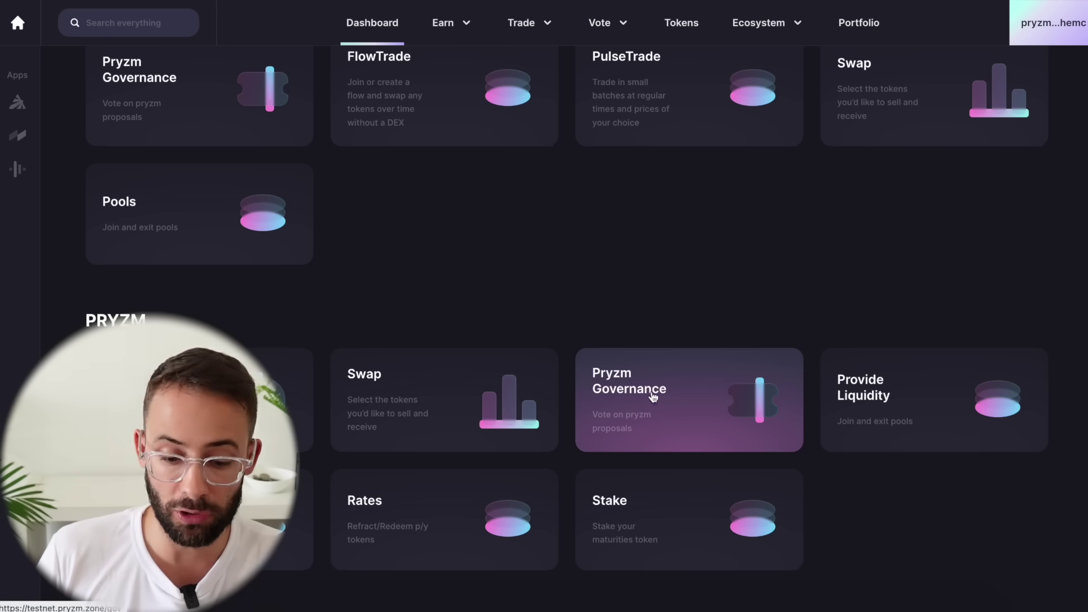
Open the Pryzm Governance page and look through its staking form and the list of proposals with their vote status and progress.
{"action": "left_click", "coordinate": [650, 393]}
{"action": "scroll", "coordinate": [643, 396], "scroll_direction": "up", "scroll_amount": 4}
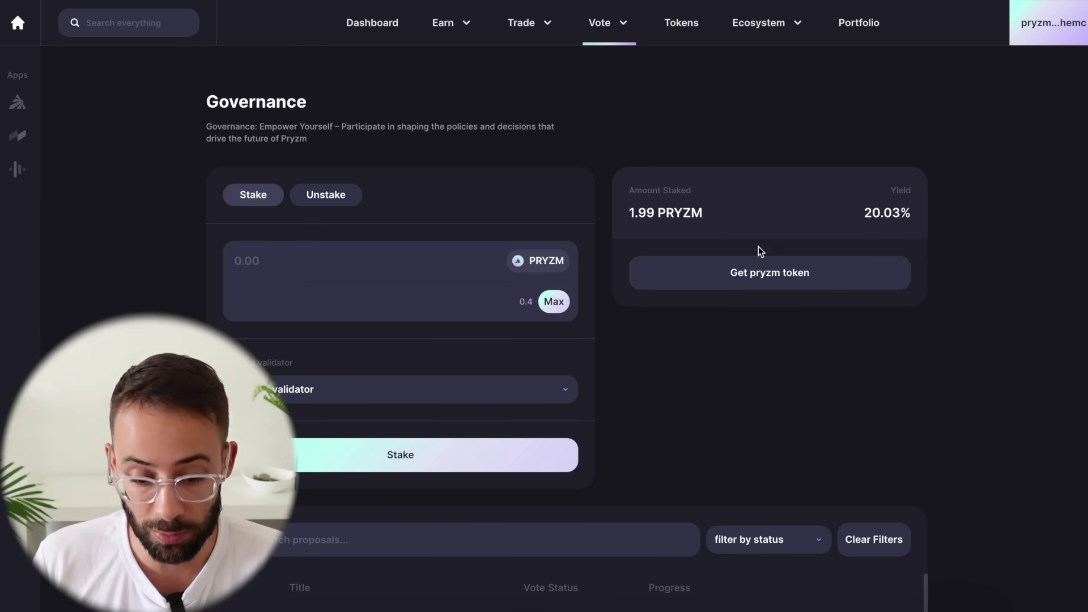
{"action": "scroll", "coordinate": [733, 283], "scroll_direction": "down", "scroll_amount": 5}
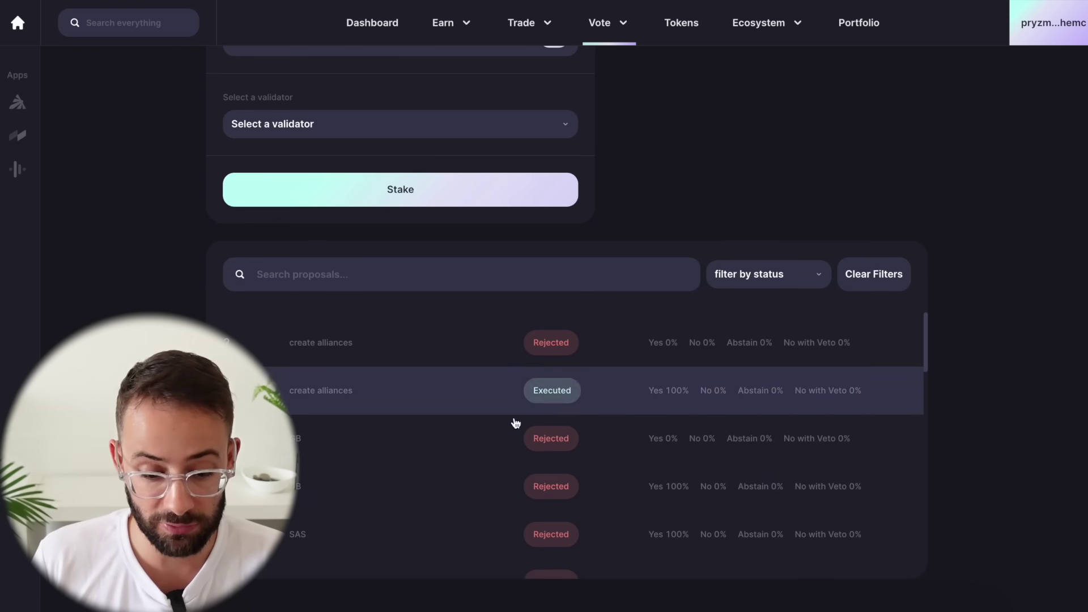
{"action": "scroll", "coordinate": [608, 458], "scroll_direction": "up", "scroll_amount": 1}
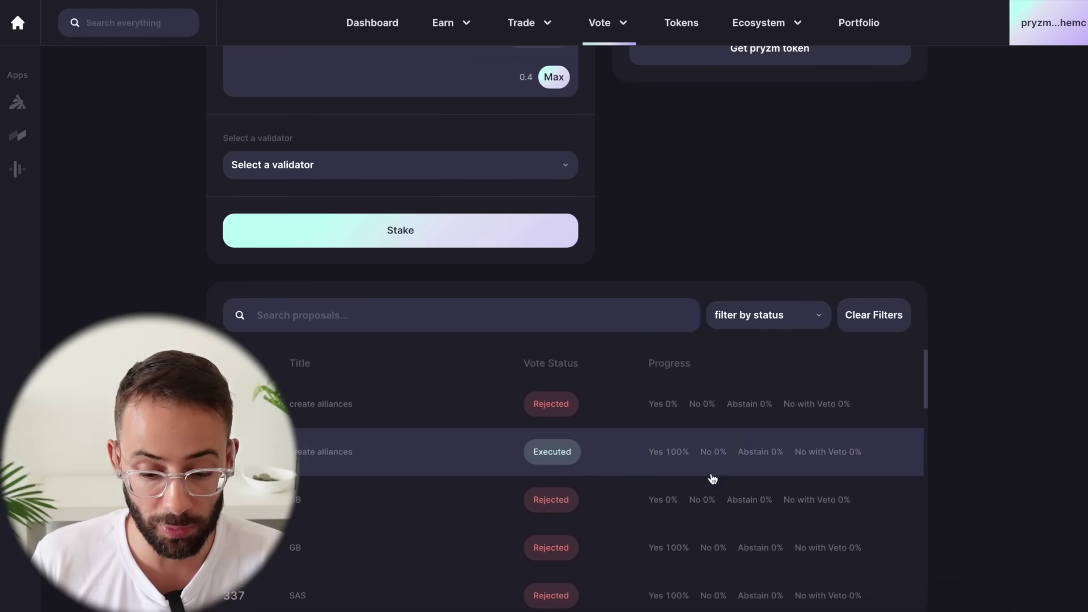
{"action": "scroll", "coordinate": [664, 435], "scroll_direction": "down", "scroll_amount": 5}
{"action": "scroll", "coordinate": [563, 483], "scroll_direction": "up", "scroll_amount": 3}
{"action": "scroll", "coordinate": [630, 337], "scroll_direction": "up", "scroll_amount": 2}
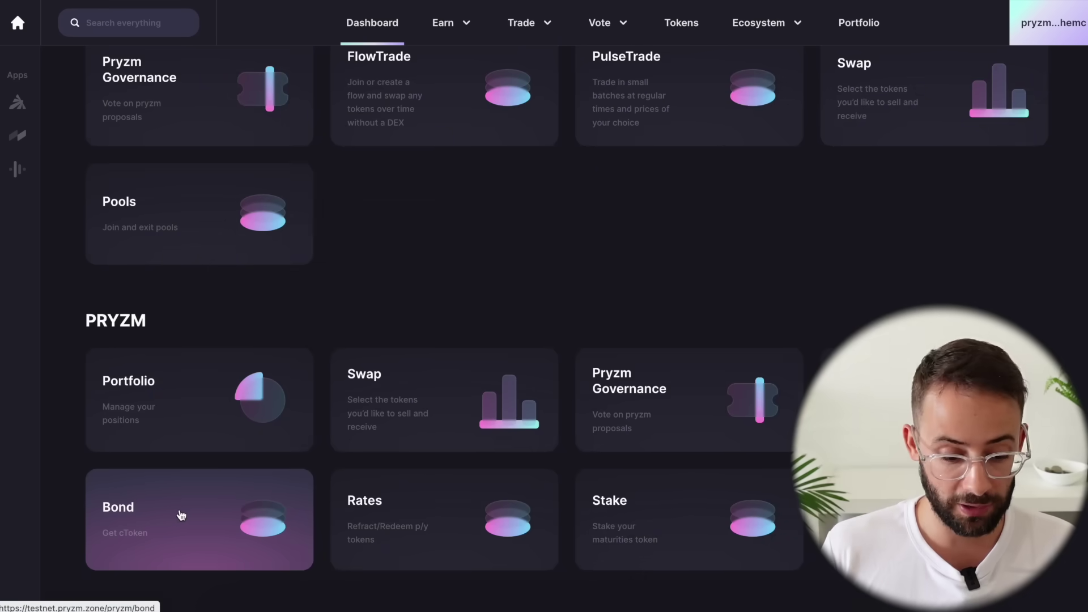
Open the Bond page, bond the maximum balance of 0.002672 ATOM for cATOM, and approve the transaction in the wallet.
{"action": "left_click", "coordinate": [182, 514]}
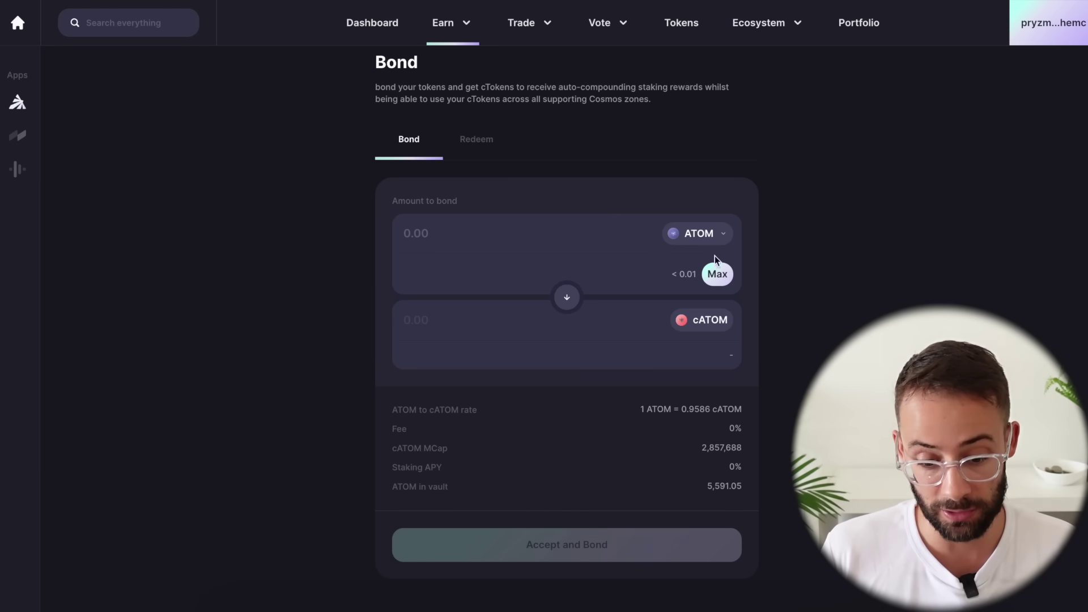
{"action": "left_click", "coordinate": [718, 275]}
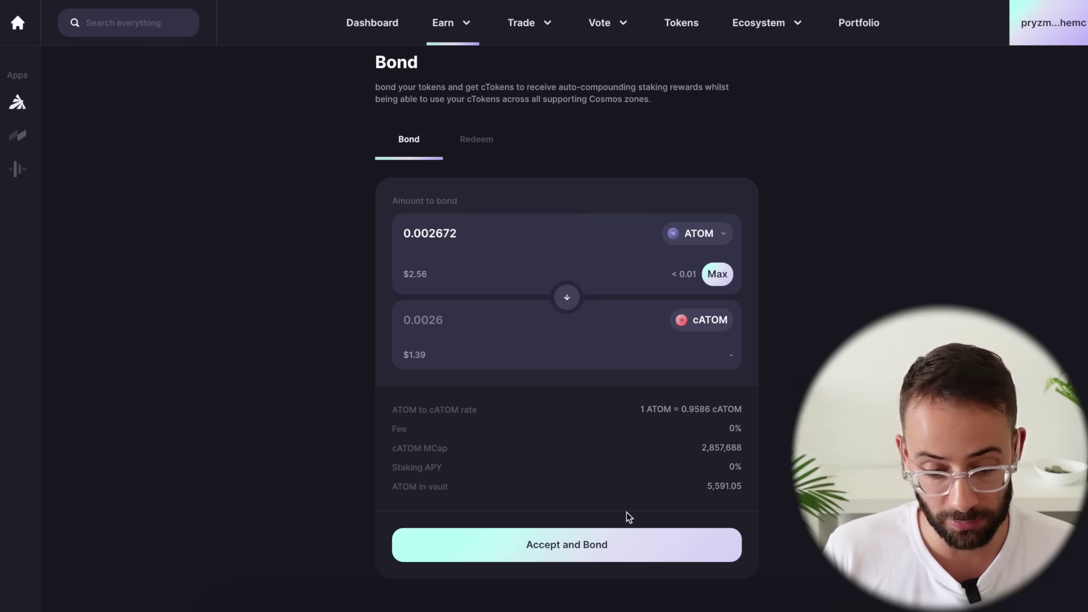
{"action": "left_click", "coordinate": [575, 545]}
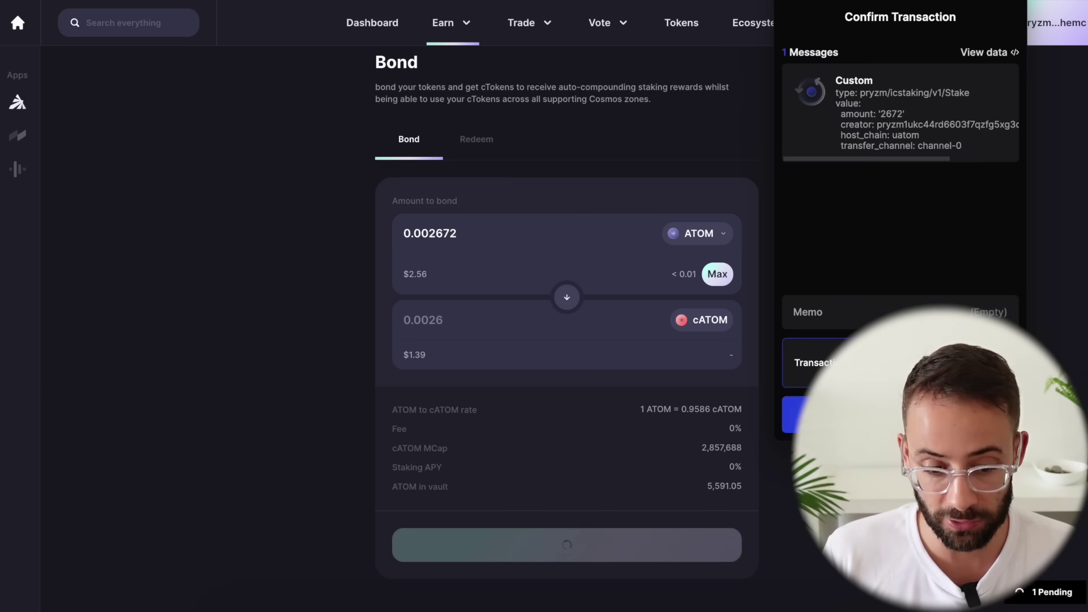
{"action": "key", "text": "Return"}
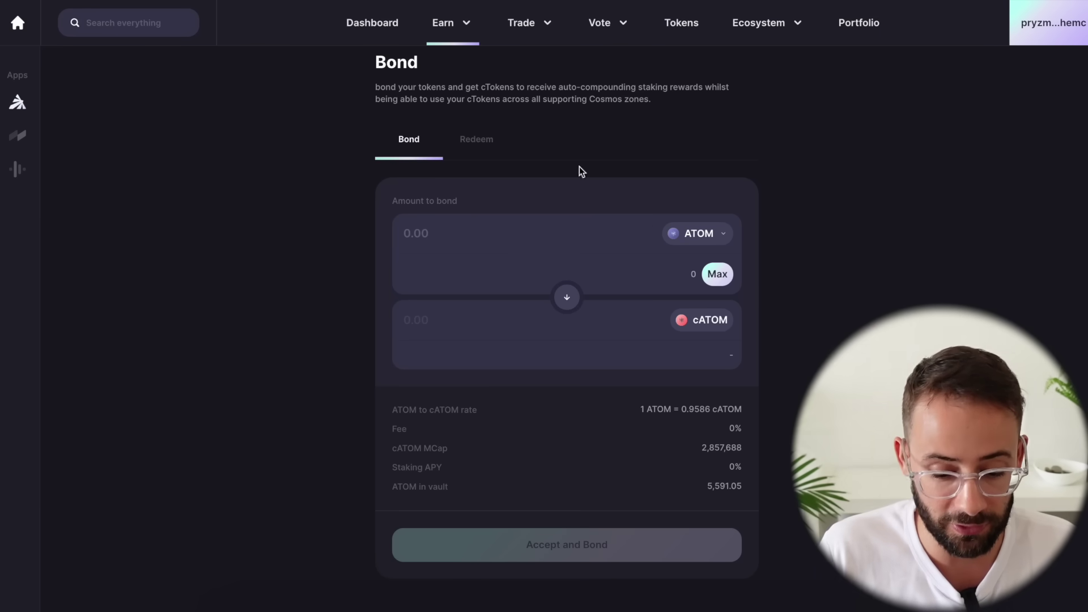
Return to the dashboard and look over the available PRYZM testnet features.
{"action": "left_click", "coordinate": [369, 23]}
{"action": "scroll", "coordinate": [558, 284], "scroll_direction": "down", "scroll_amount": 4}
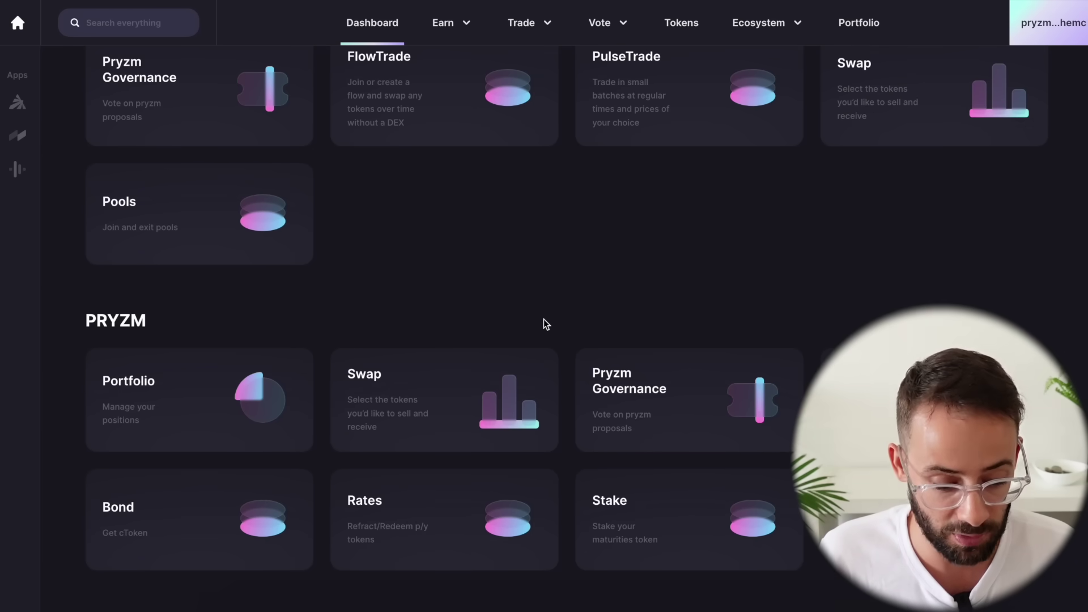
{"action": "scroll", "coordinate": [465, 268], "scroll_direction": "up", "scroll_amount": 4}
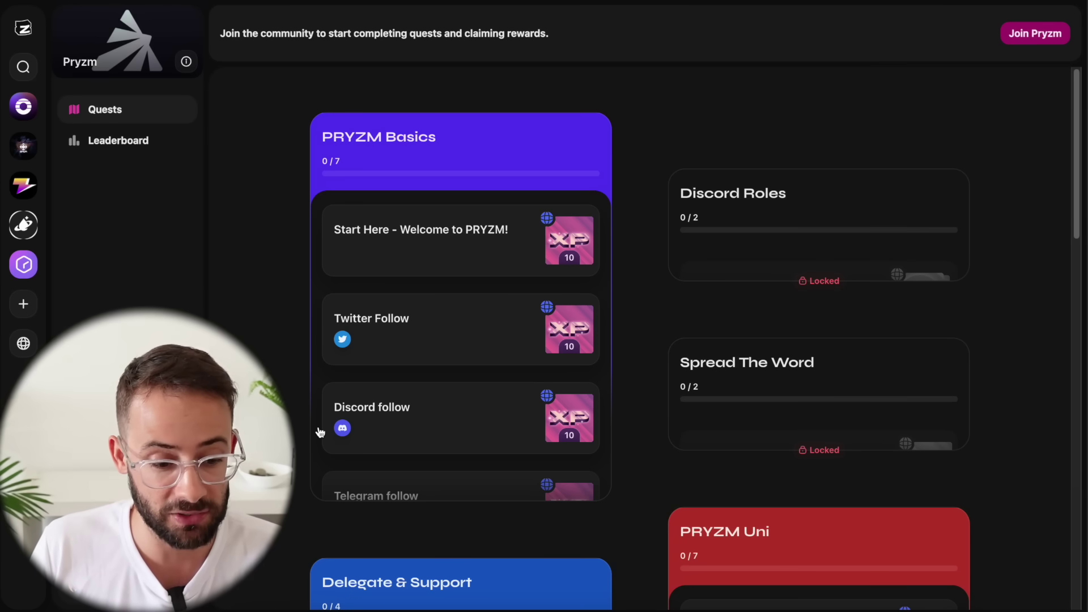
Examine the Pryzm quest board on Zealy, covering the PRYZM Basics, Delegate & Support, PRYZM Uni, Friends&Family and Sprint quests.
{"action": "scroll", "coordinate": [318, 433], "scroll_direction": "down", "scroll_amount": 2}
{"action": "scroll", "coordinate": [311, 419], "scroll_direction": "up", "scroll_amount": 2}
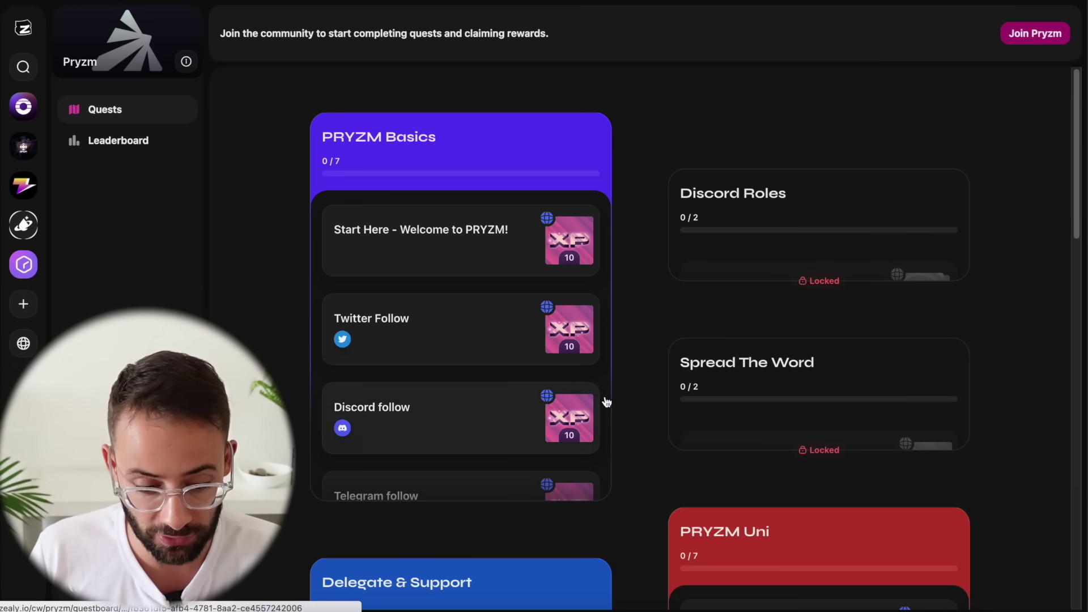
{"action": "scroll", "coordinate": [444, 363], "scroll_direction": "down", "scroll_amount": 2}
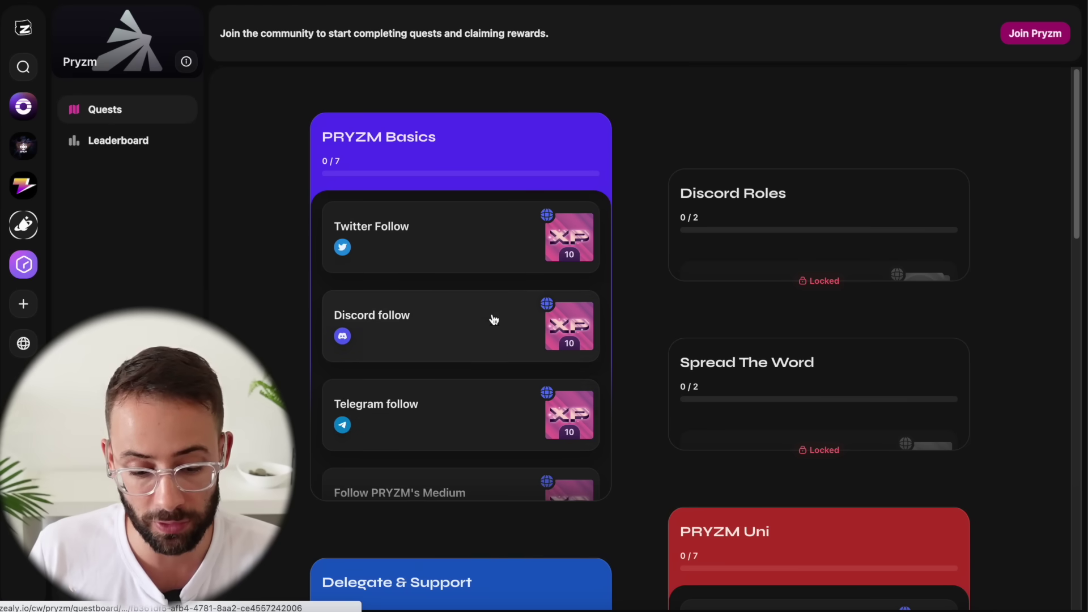
{"action": "scroll", "coordinate": [493, 320], "scroll_direction": "down", "scroll_amount": 8}
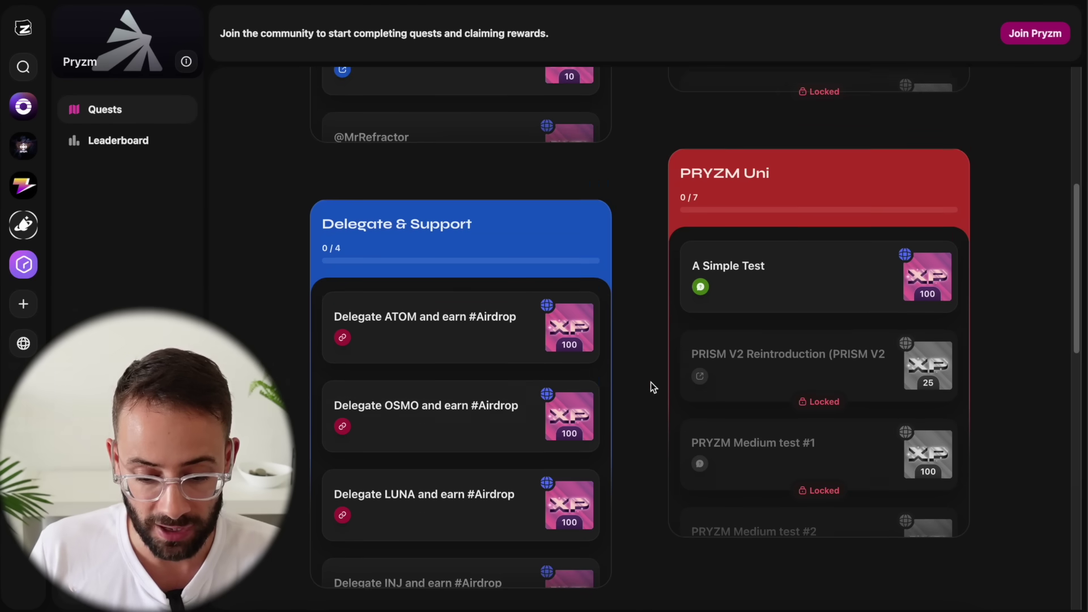
{"action": "scroll", "coordinate": [657, 389], "scroll_direction": "down", "scroll_amount": 1}
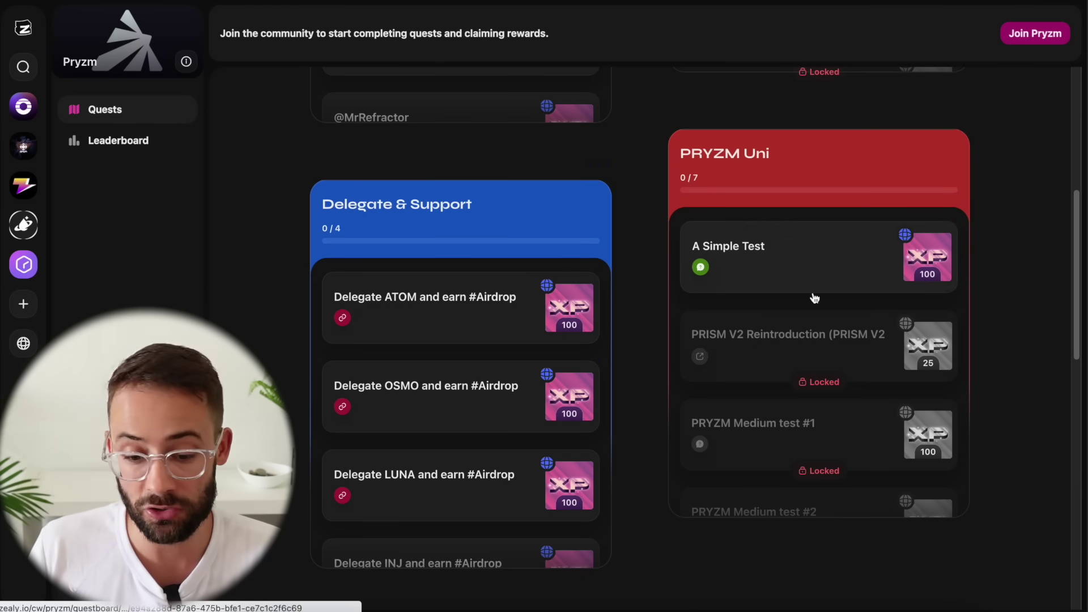
{"action": "scroll", "coordinate": [697, 459], "scroll_direction": "down", "scroll_amount": 2}
{"action": "scroll", "coordinate": [680, 498], "scroll_direction": "down", "scroll_amount": 10}
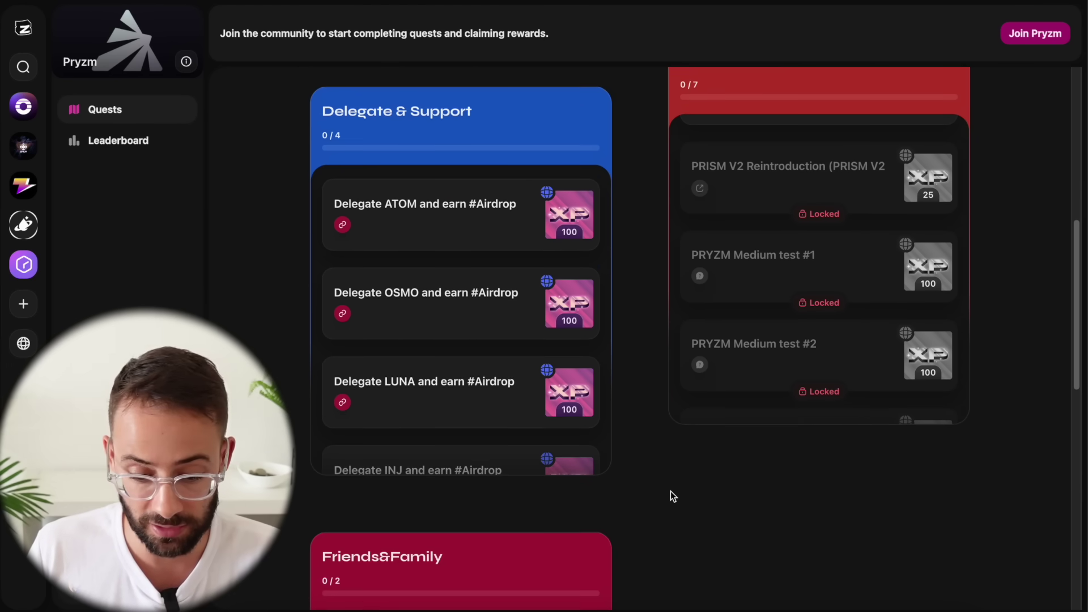
{"action": "scroll", "coordinate": [667, 489], "scroll_direction": "down", "scroll_amount": 7}
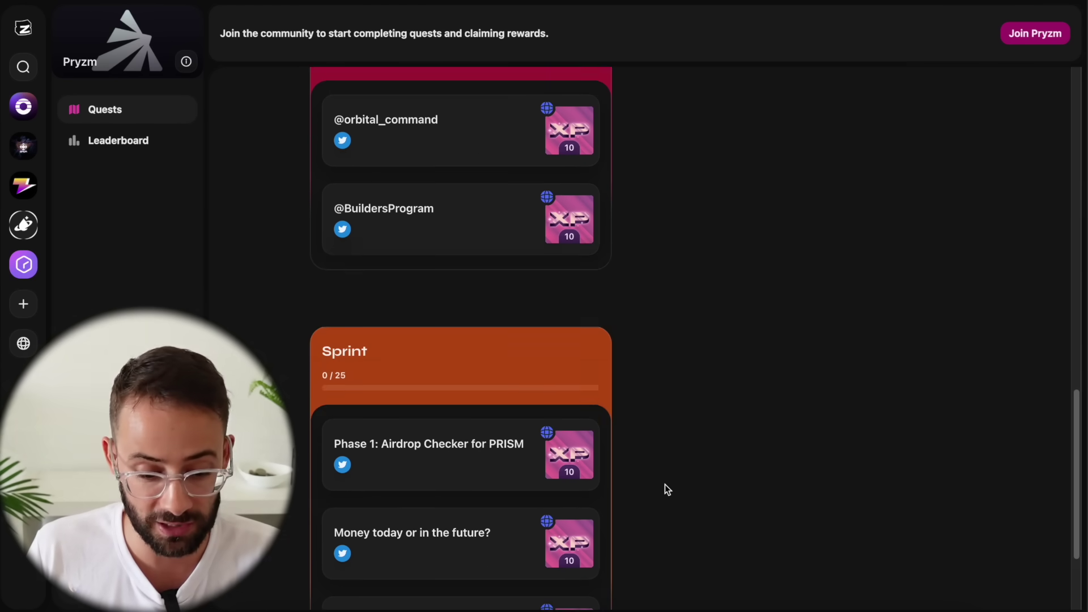
{"action": "scroll", "coordinate": [664, 488], "scroll_direction": "up", "scroll_amount": 15}
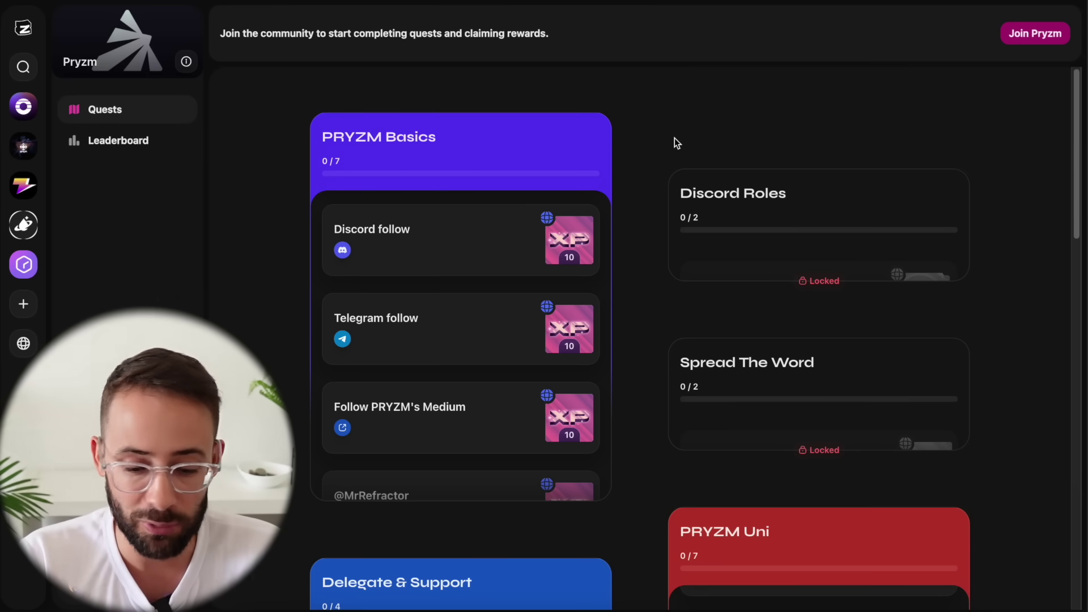
{"action": "scroll", "coordinate": [481, 355], "scroll_direction": "down", "scroll_amount": 4}
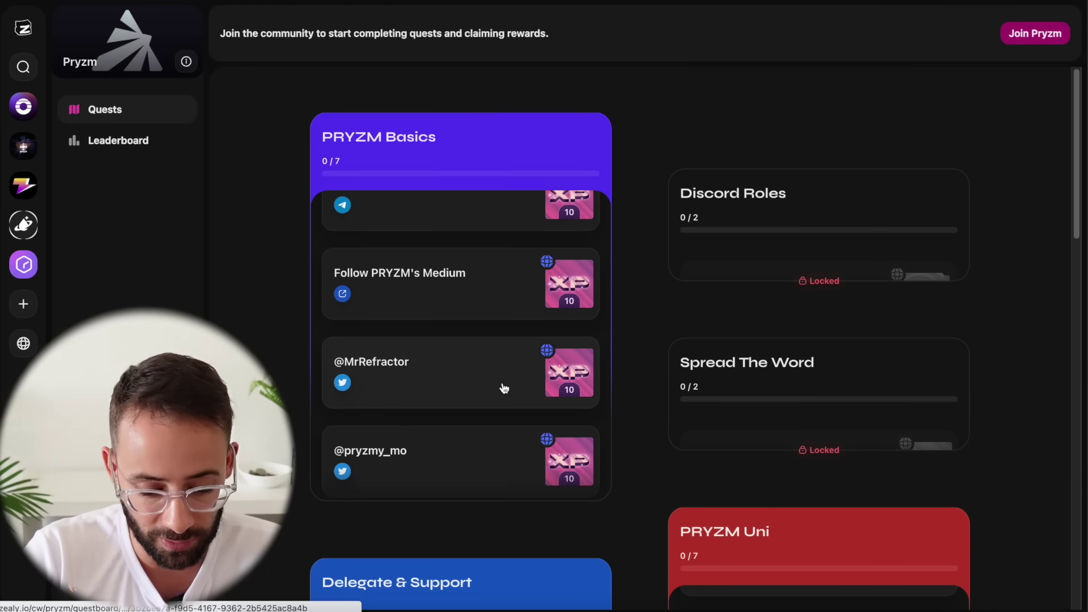
{"action": "scroll", "coordinate": [504, 389], "scroll_direction": "up", "scroll_amount": 4}
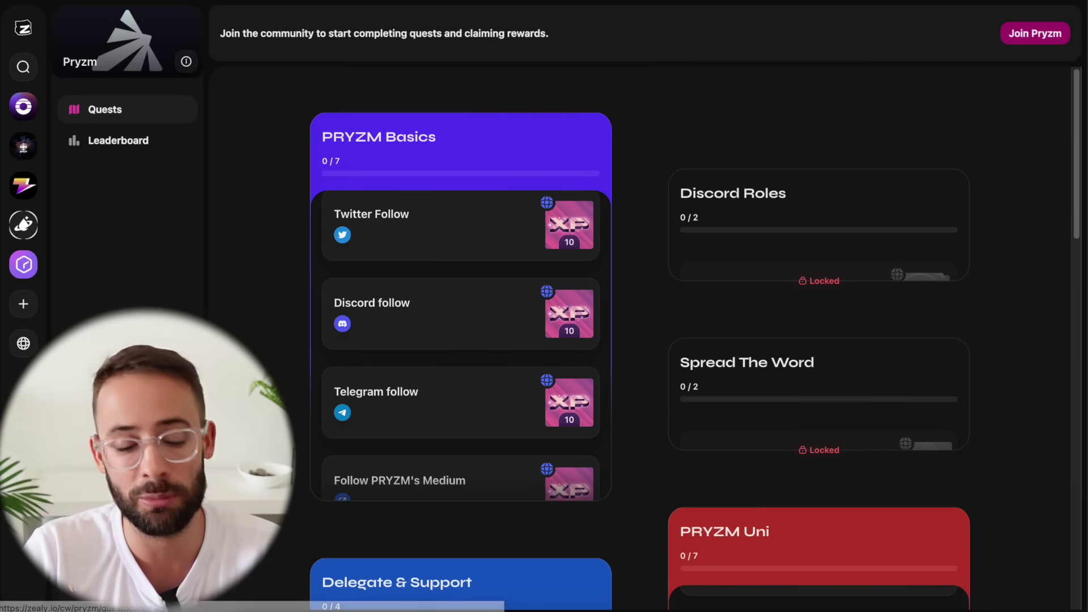